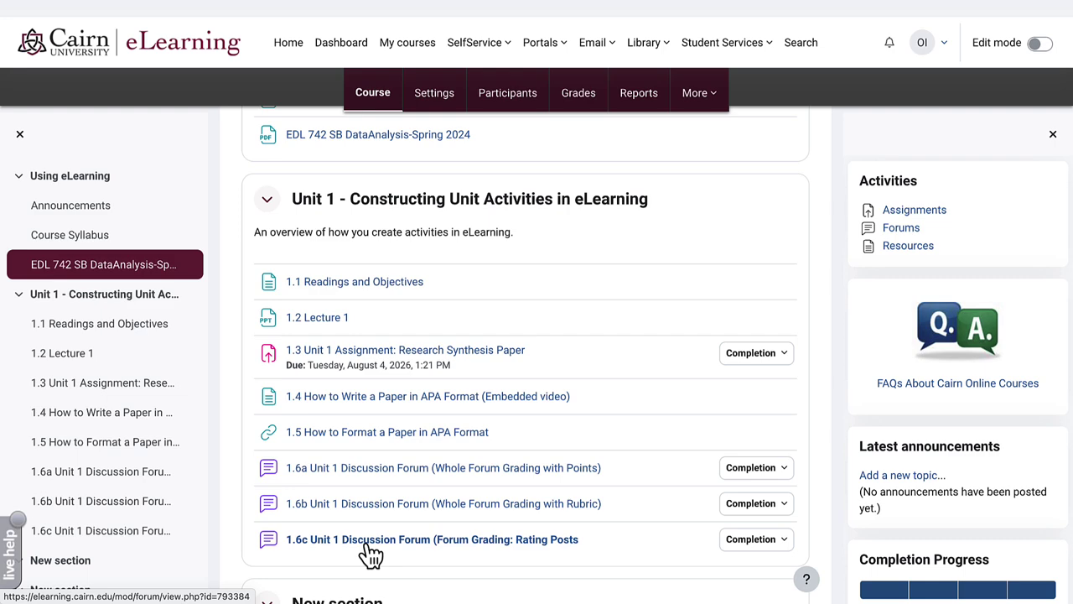
Open the 1.6a Unit 1 Discussion Forum and scroll through its description.
left_click(352, 479)
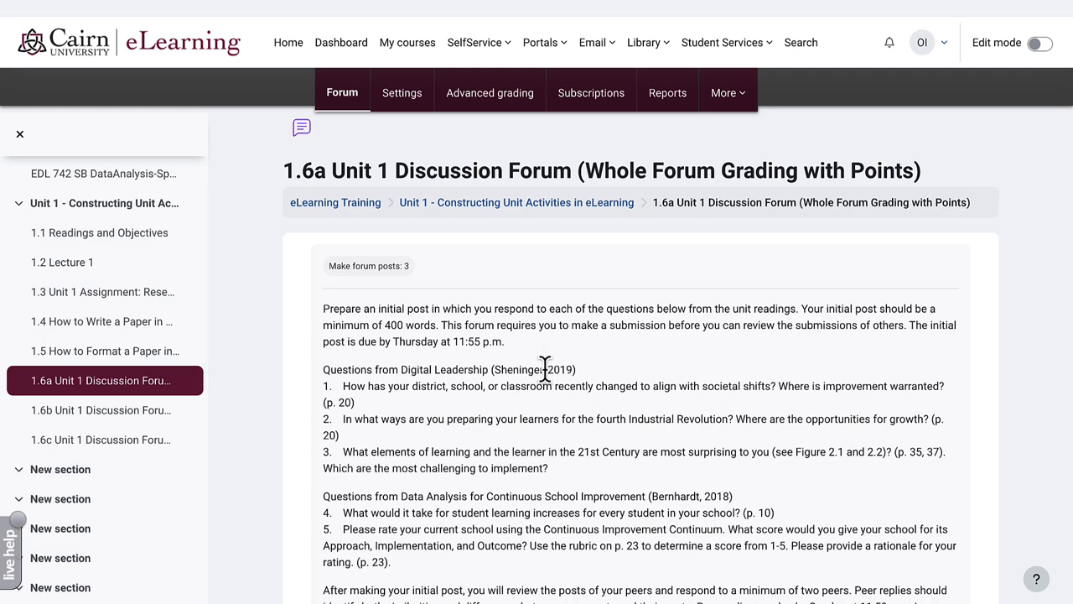
scroll(609, 405, "down", 2)
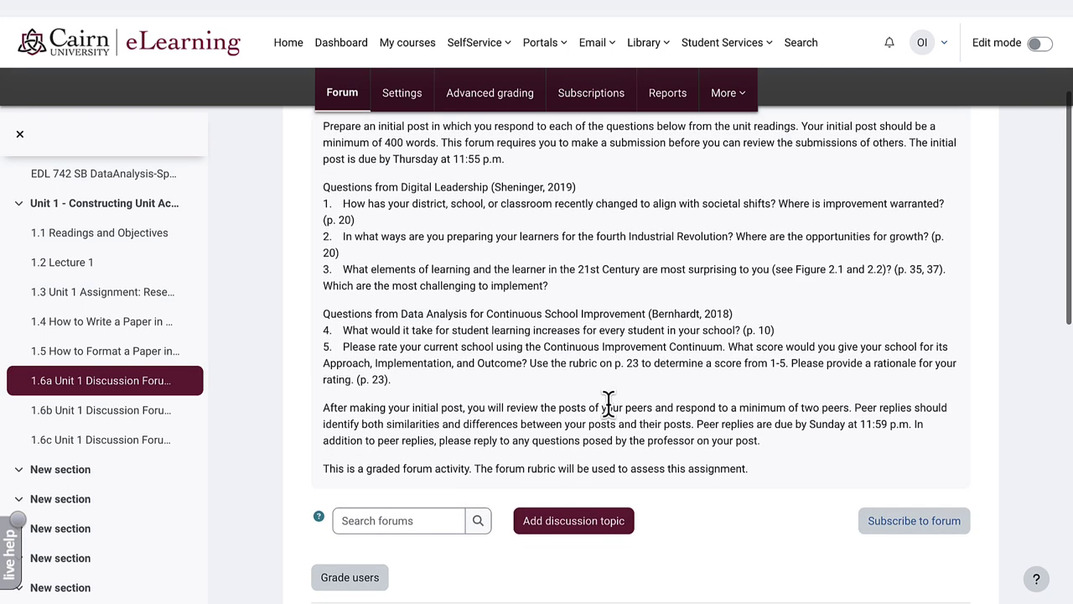
scroll(608, 404, "up", 1)
scroll(597, 407, "up", 1)
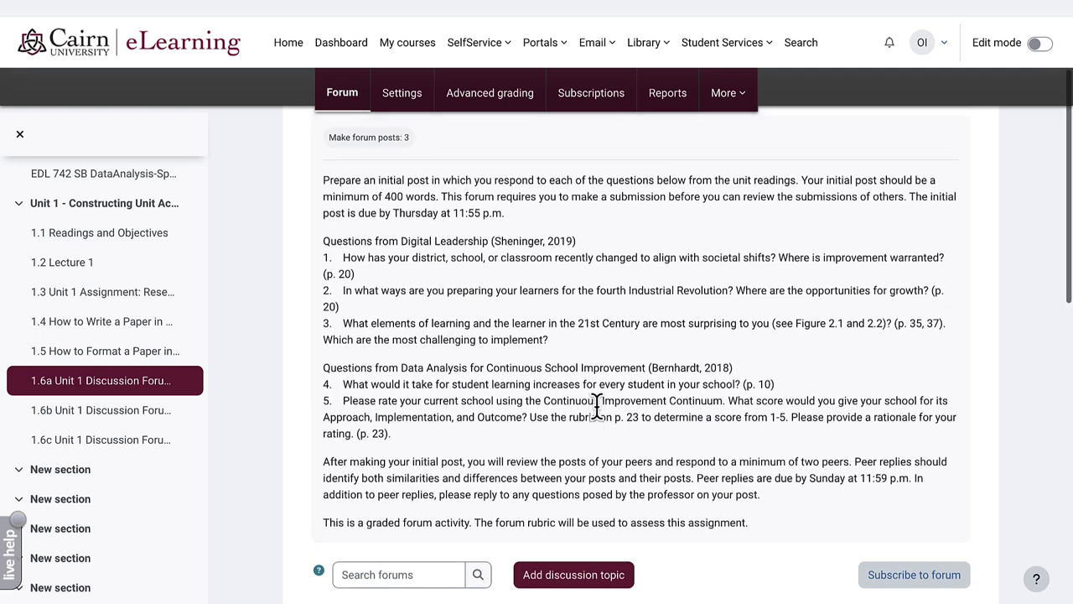
scroll(473, 202, "up", 1)
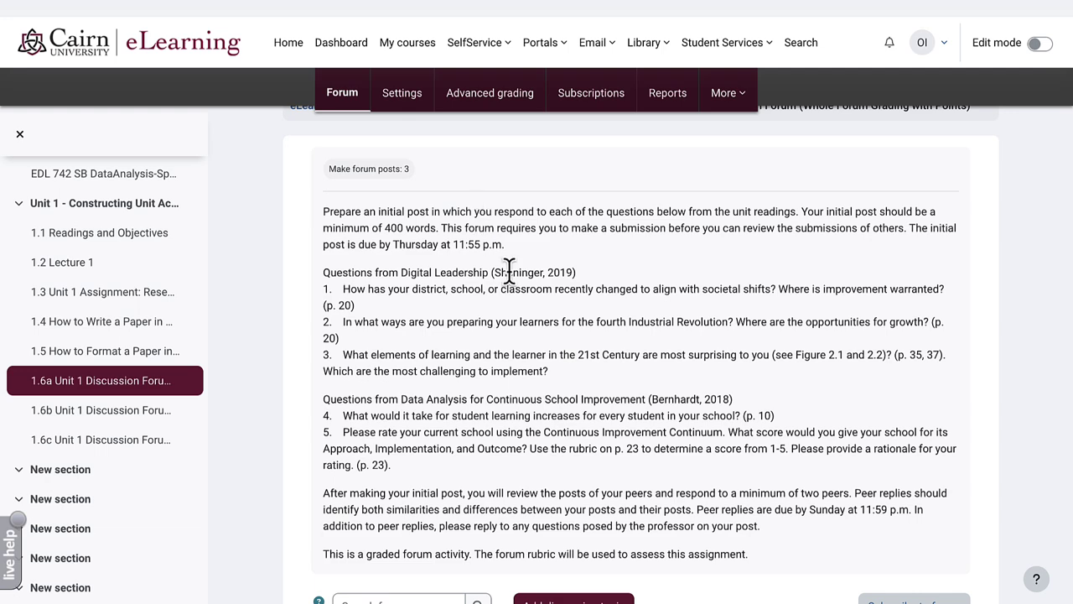
scroll(532, 281, "down", 3)
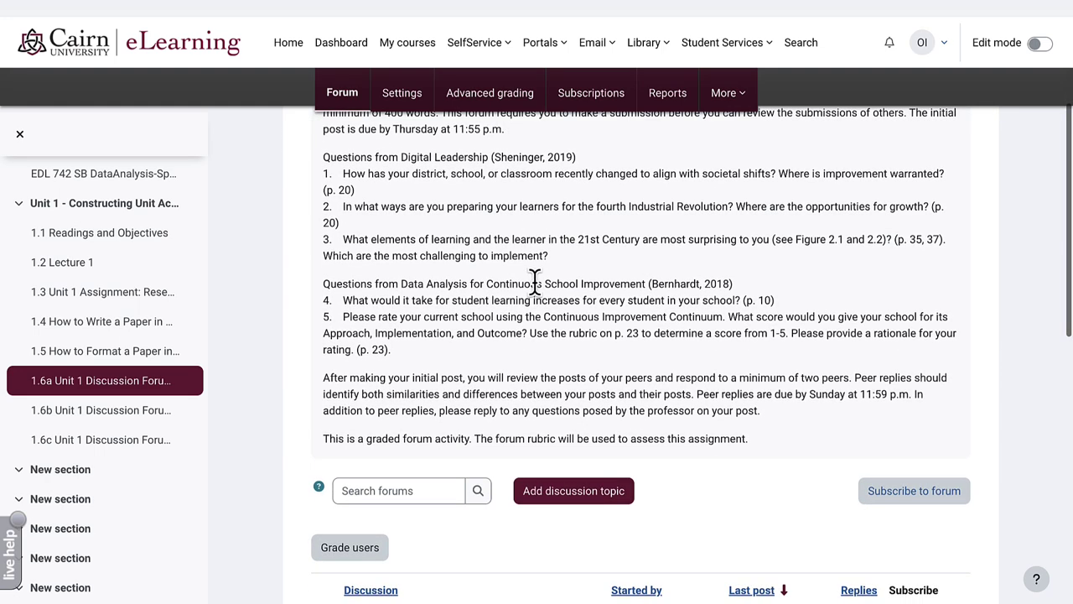
scroll(534, 281, "up", 4)
Highlight the first Digital Leadership question and reread the 400-word, Thursday 11:55 p.m. posting instructions.
left_click_drag(500, 310, 548, 356)
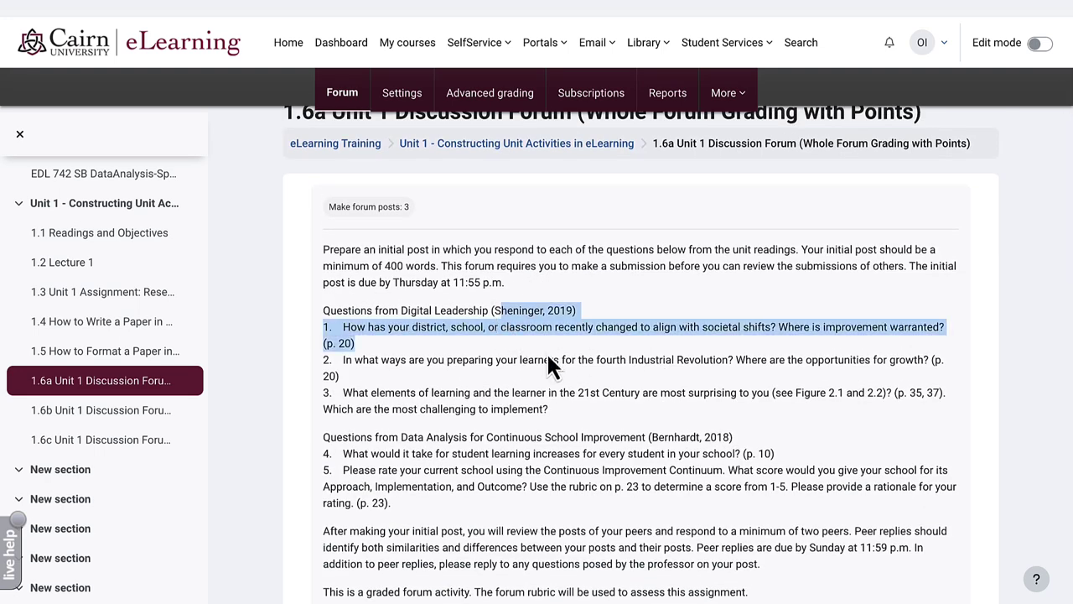
left_click(554, 359)
scroll(554, 361, "down", 5)
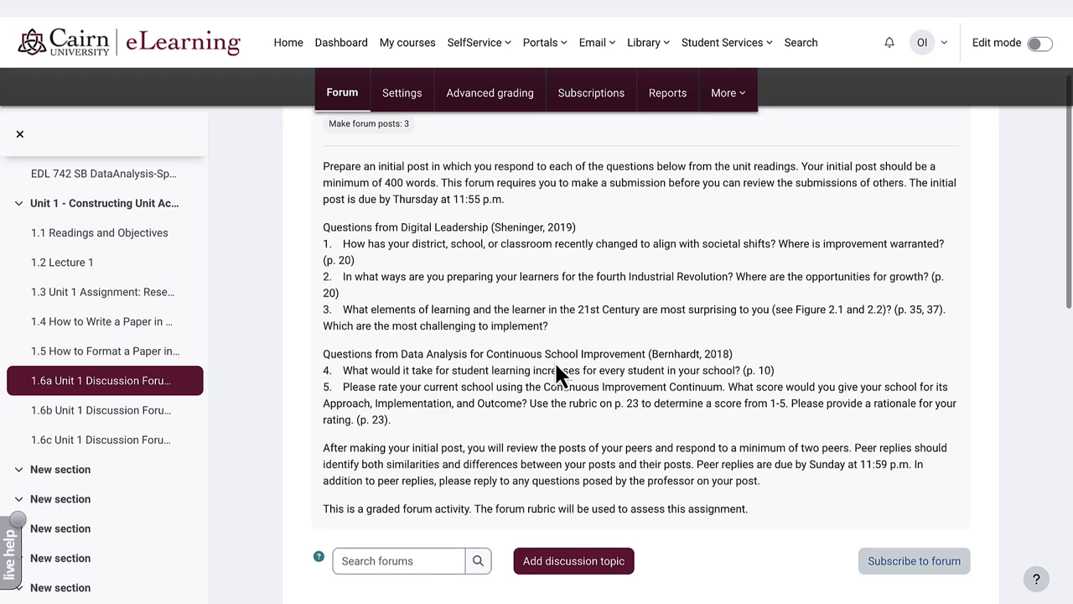
scroll(556, 369, "down", 10)
scroll(556, 368, "up", 5)
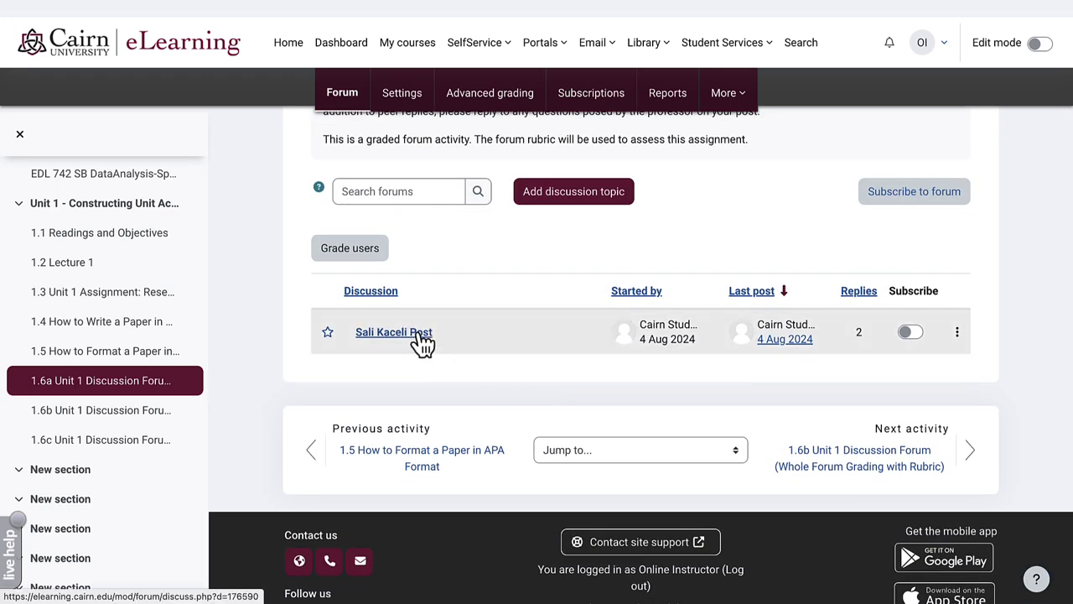
scroll(421, 344, "up", 6)
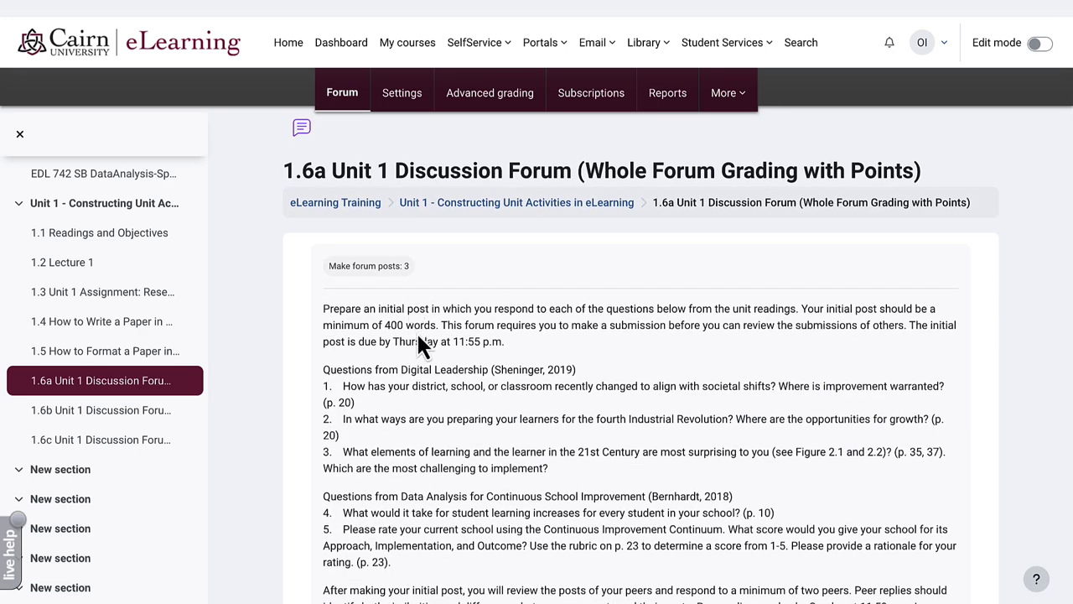
left_click(414, 107)
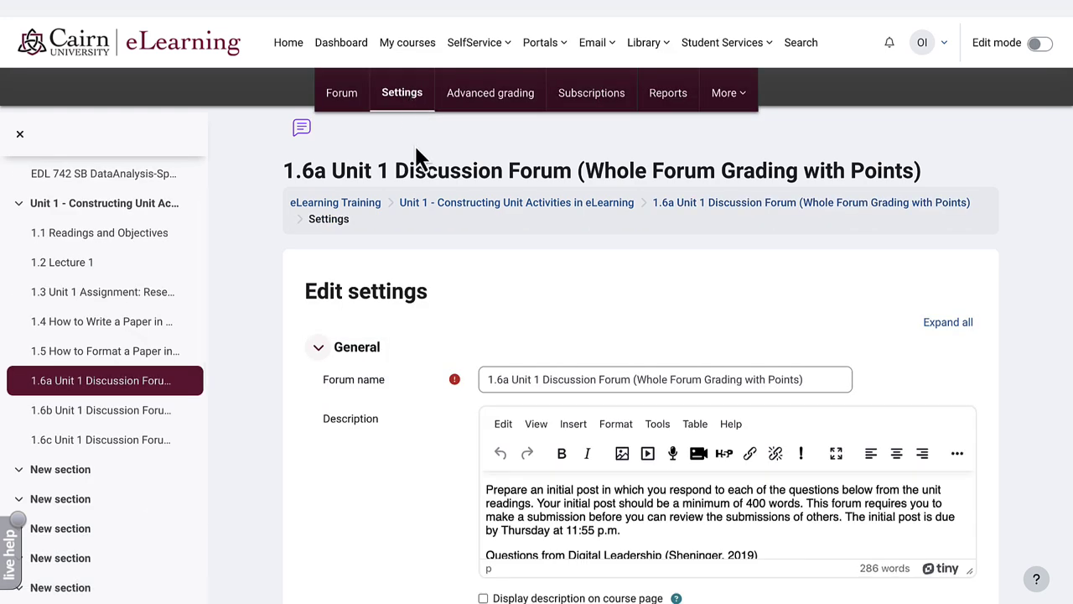
scroll(430, 317, "down", 2)
scroll(430, 317, "down", 6)
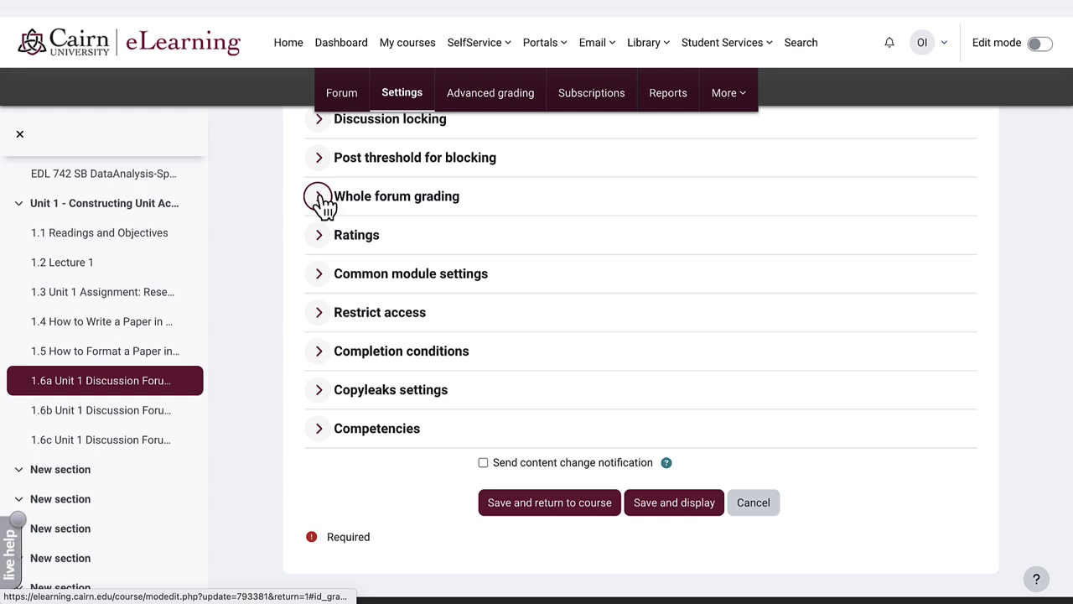
left_click(320, 197)
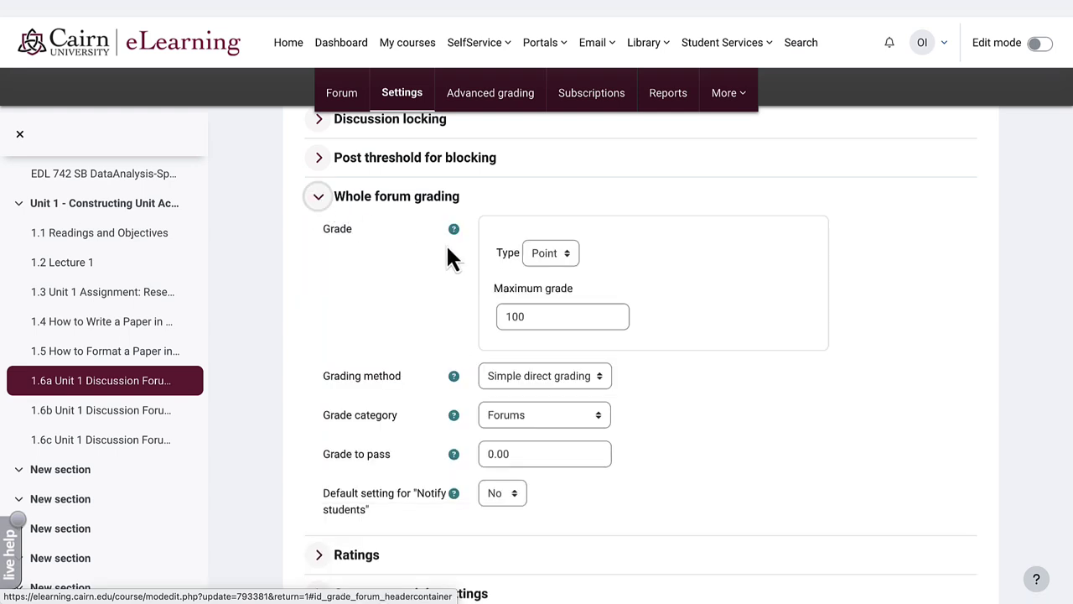
left_click(560, 255)
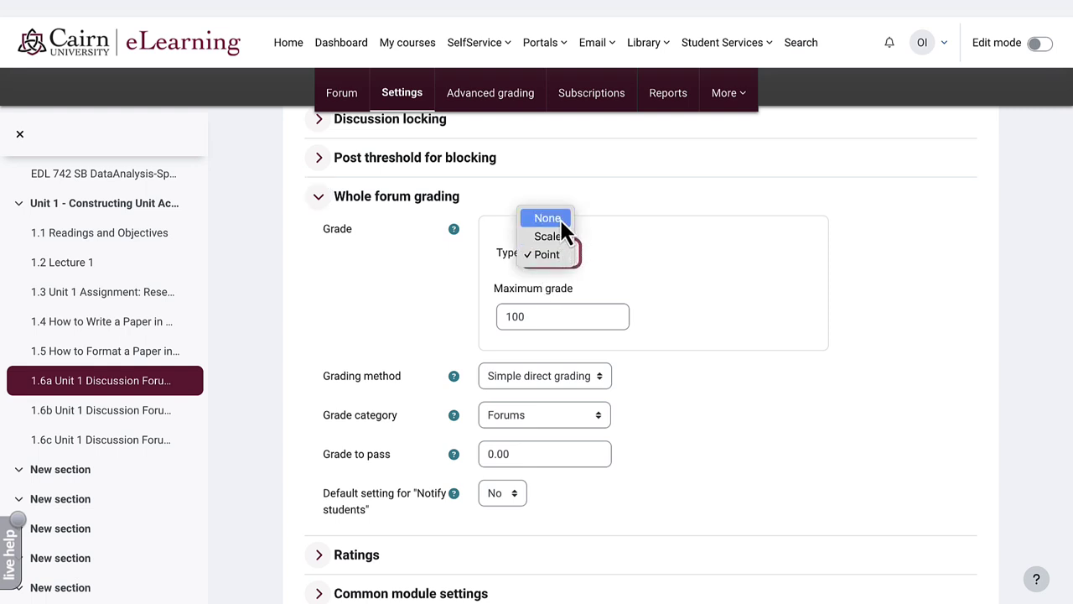
left_click(612, 196)
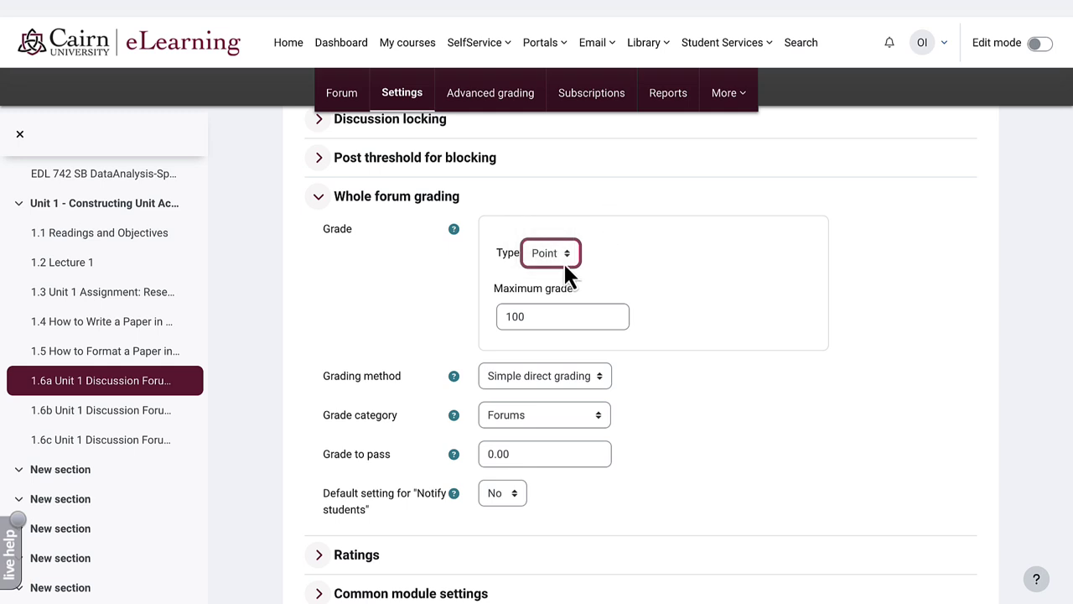
left_click(516, 432)
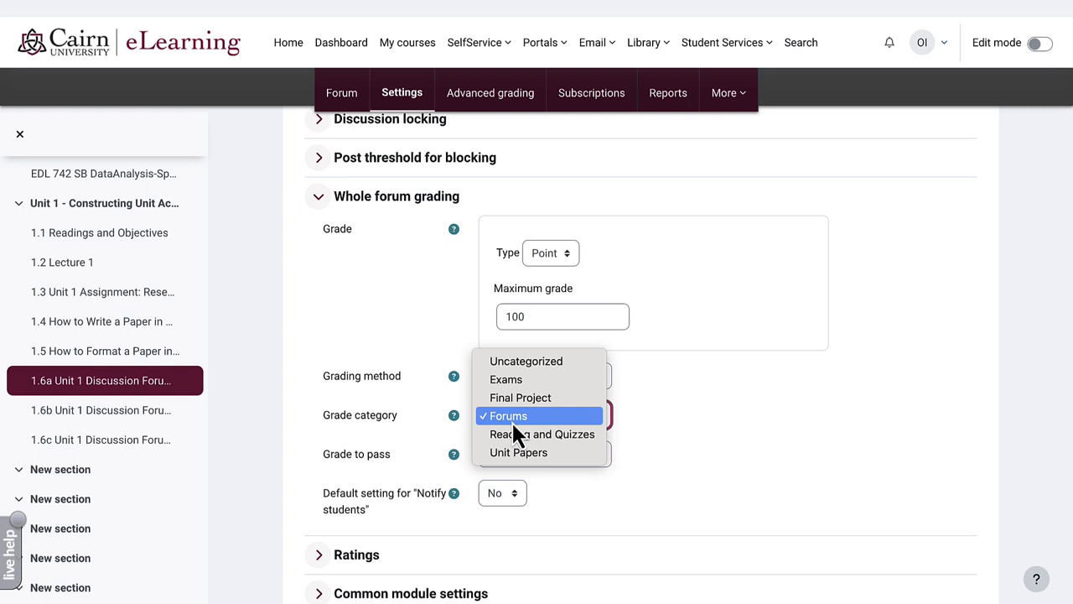
left_click(513, 424)
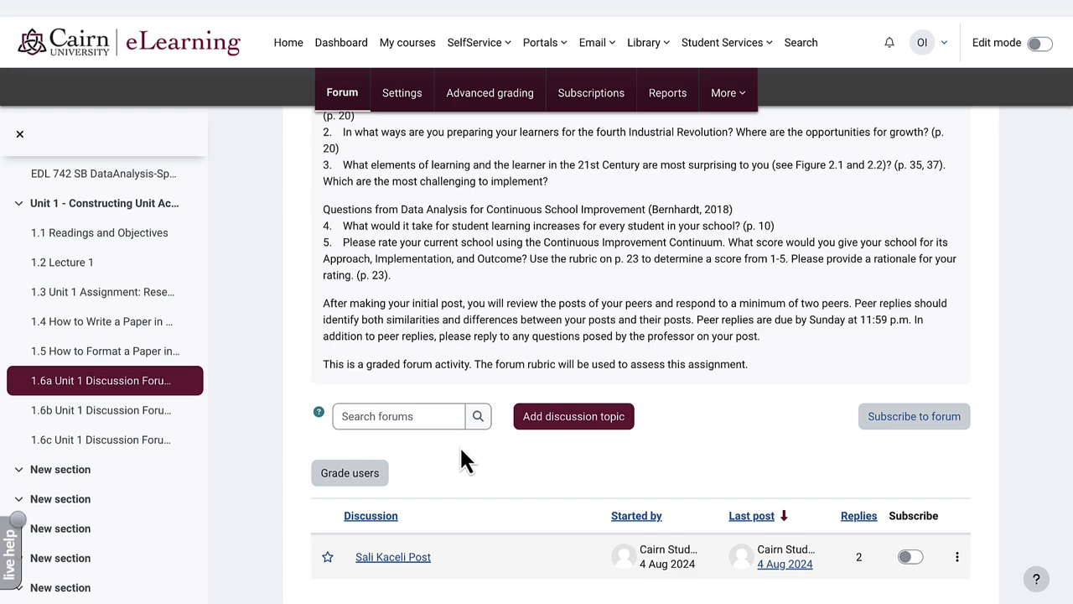
Review the student's 1.6a posts and save a forum grade of 97.
left_click(349, 473)
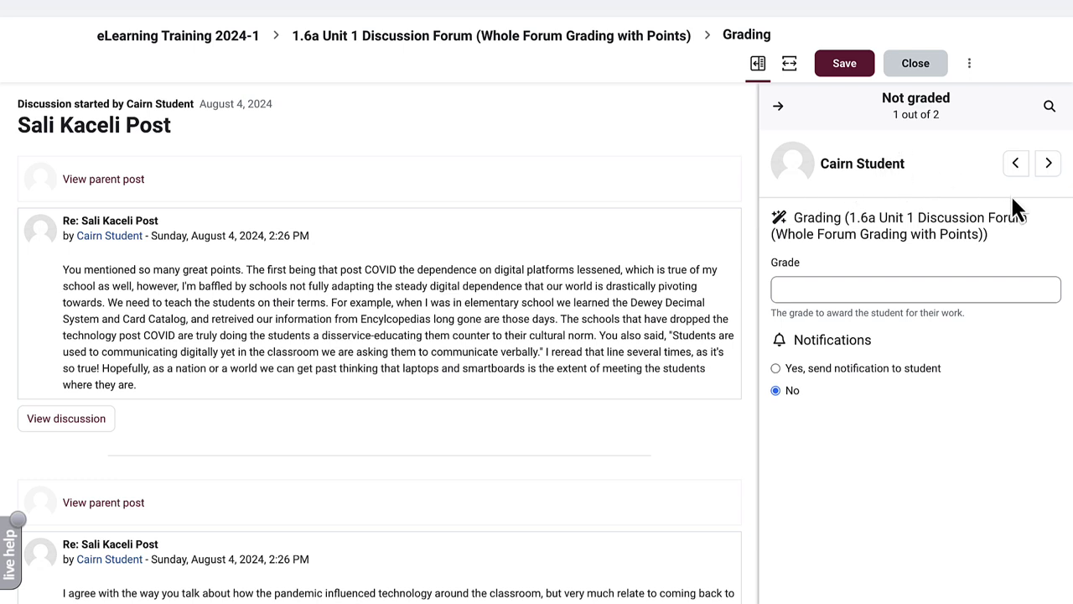
left_click(1048, 163)
key("shift+Tab")
key("Return")
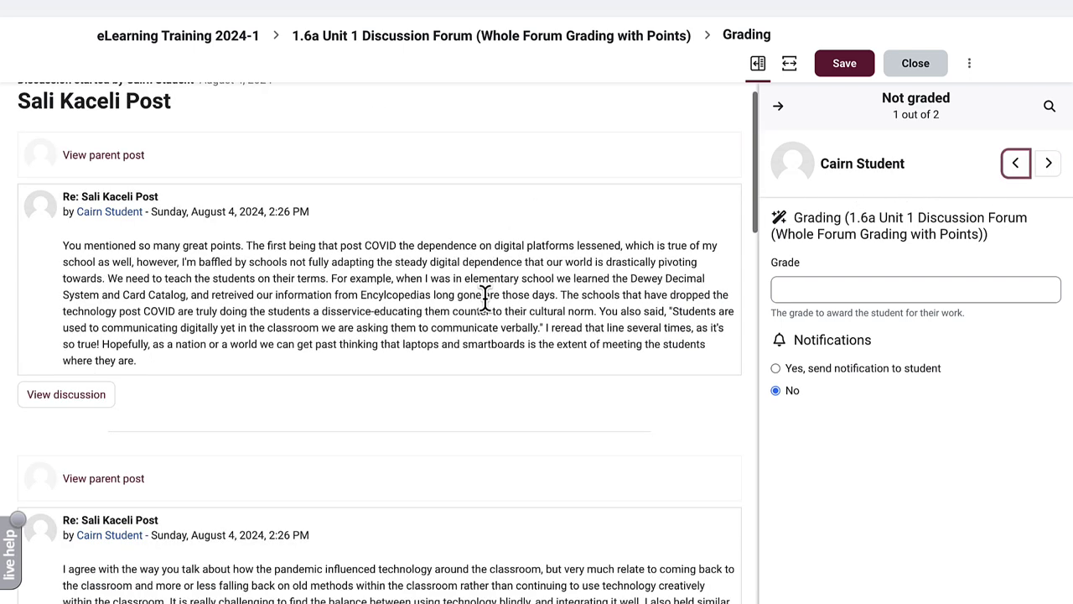
scroll(255, 272, "down", 1)
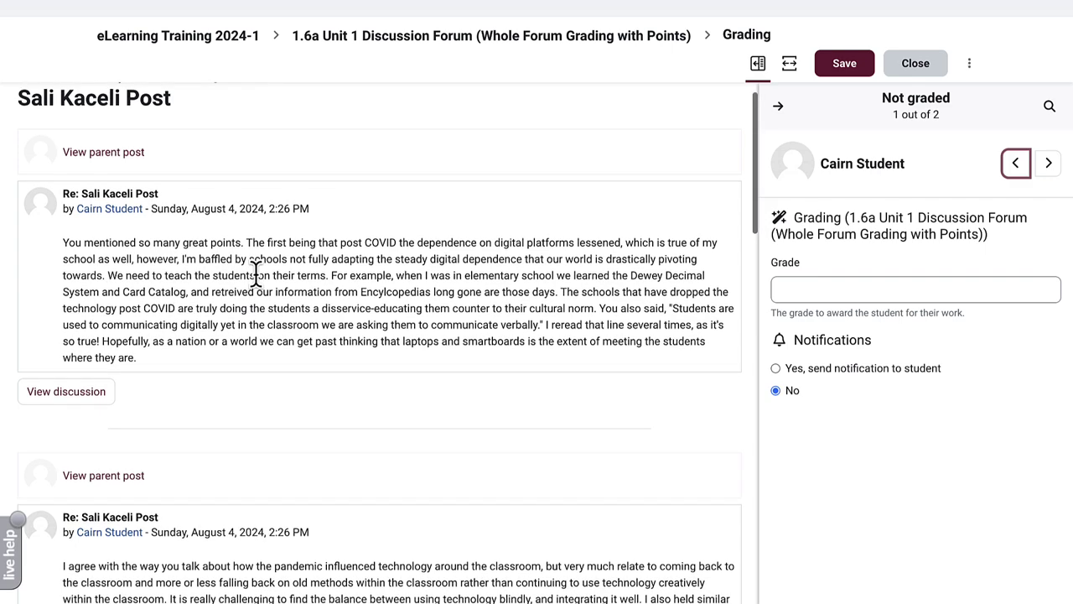
scroll(255, 272, "down", 7)
scroll(249, 304, "up", 8)
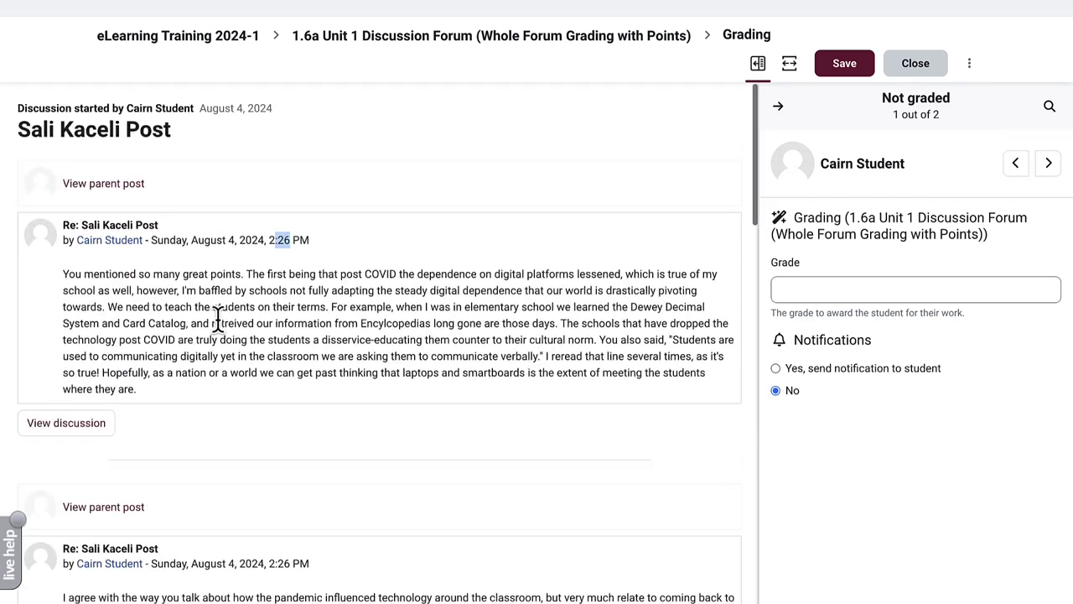
left_click(798, 290)
type("97")
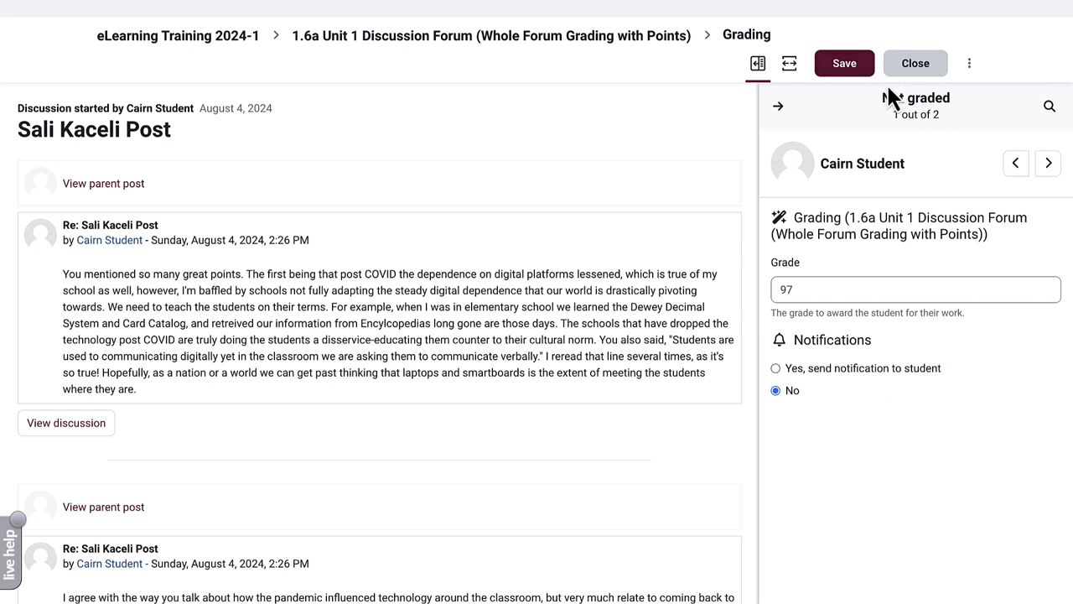
left_click(847, 67)
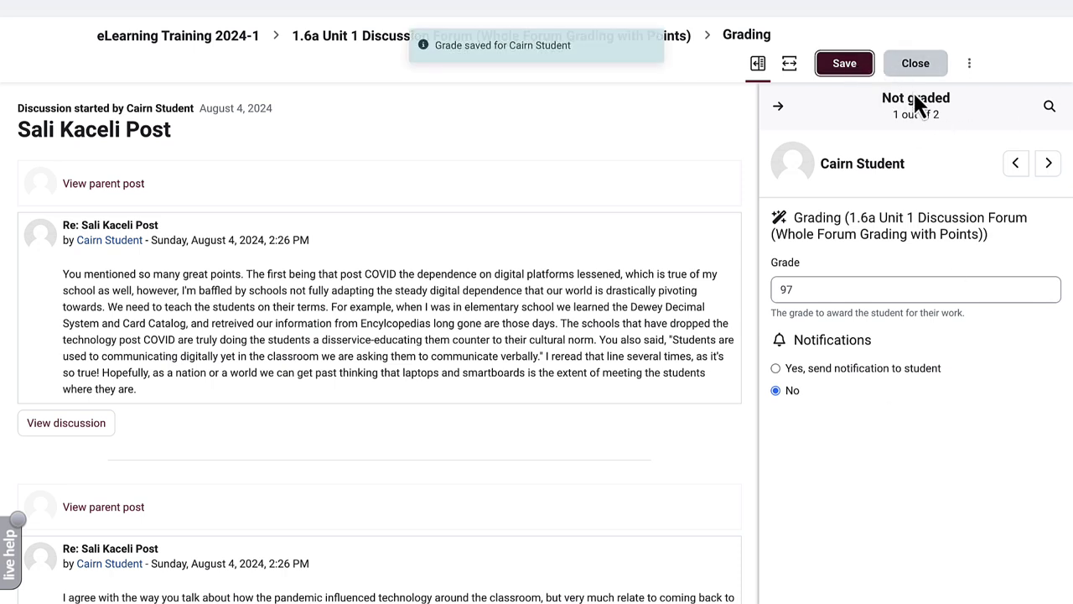
Save a grade of 0 for the staff participant and close the grading panel.
left_click(1049, 172)
left_click(838, 282)
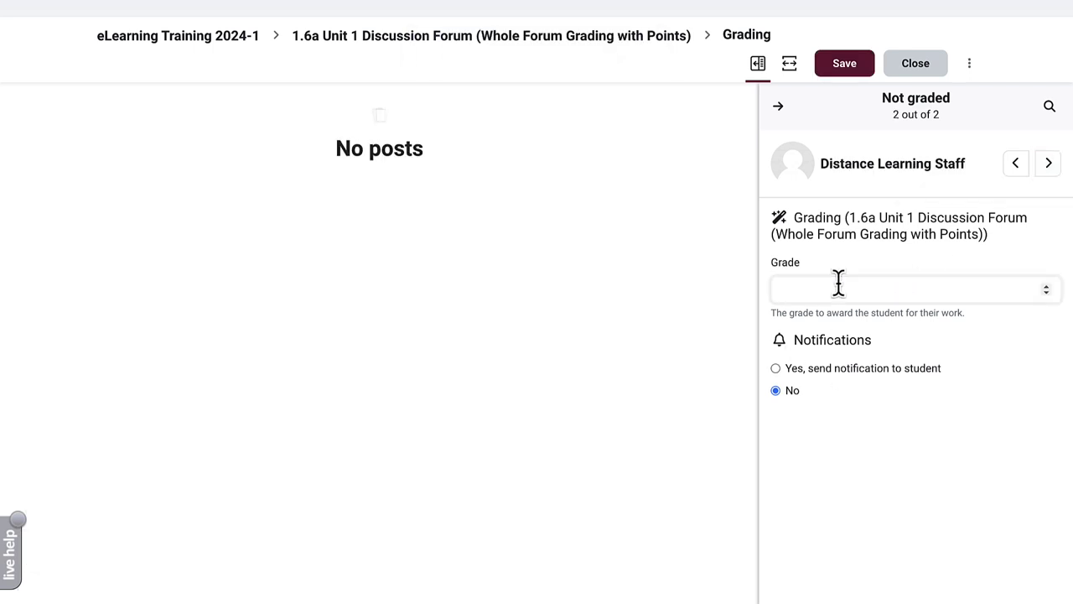
type("0")
left_click(853, 76)
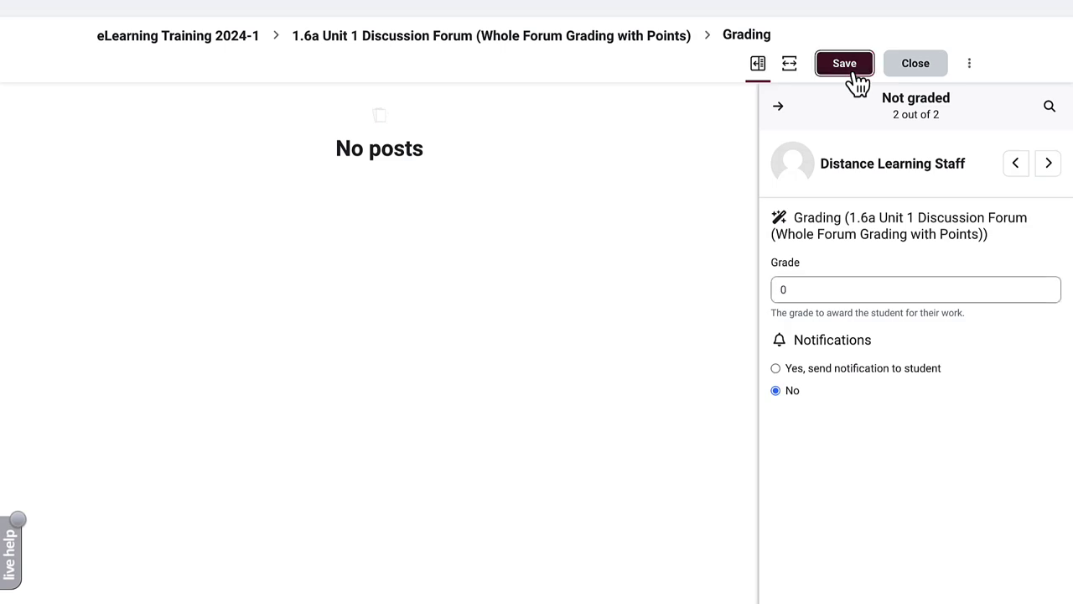
left_click(909, 71)
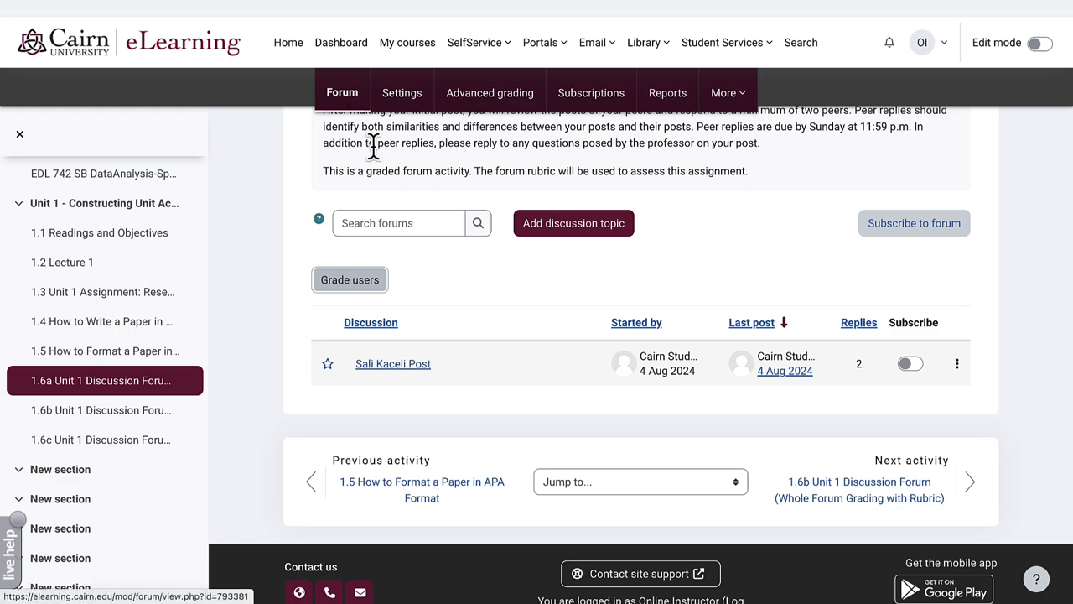
Open the course Grader report and check the 1.6a column: 97.00 for the student, 0.00 for staff.
scroll(373, 147, "up", 6)
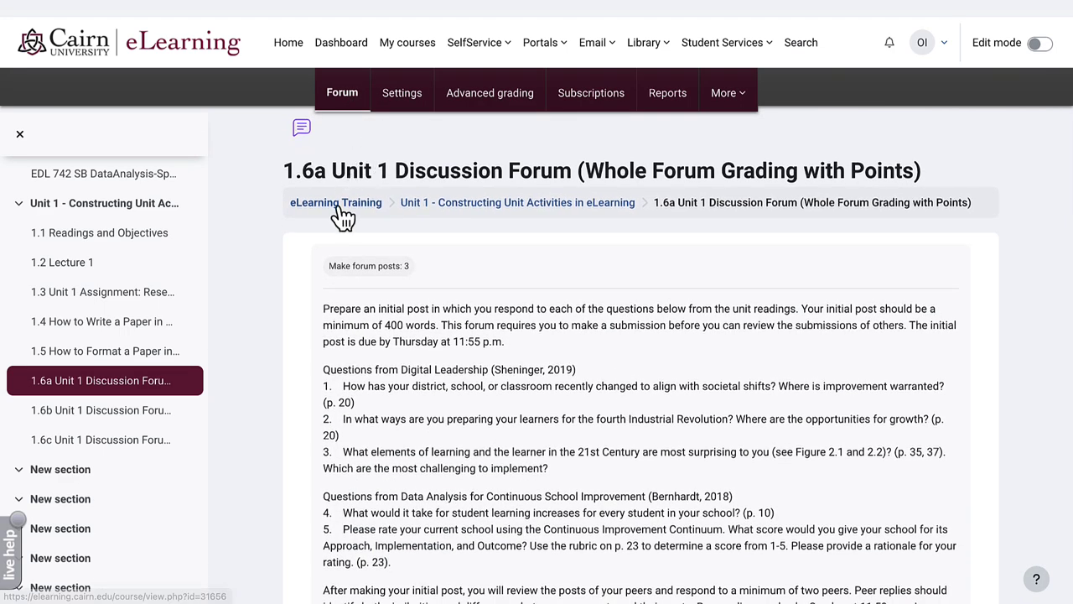
left_click(344, 204)
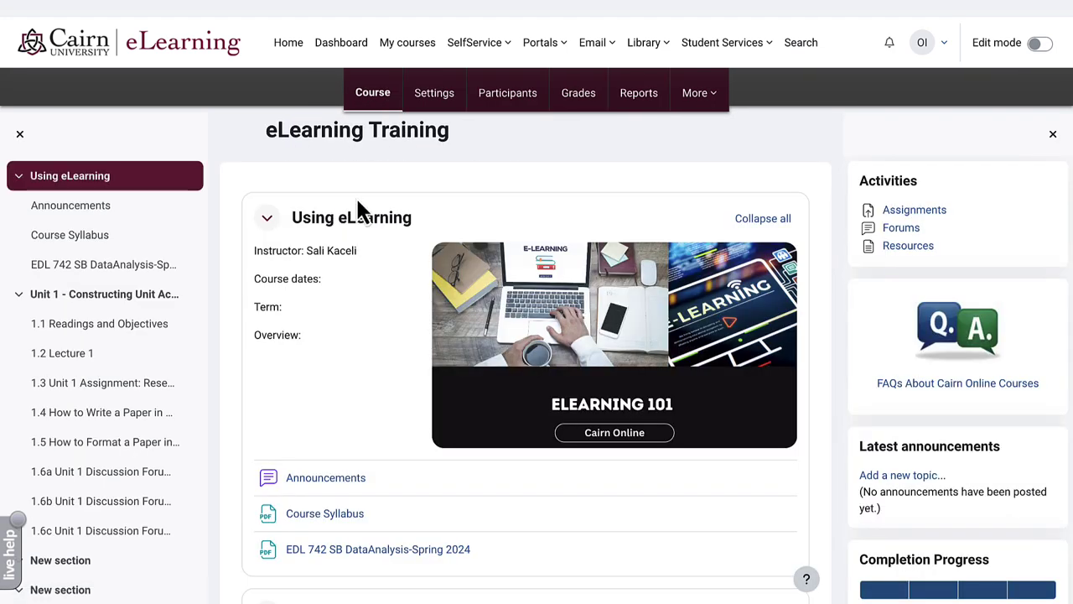
left_click(580, 104)
scroll(581, 109, "down", 2)
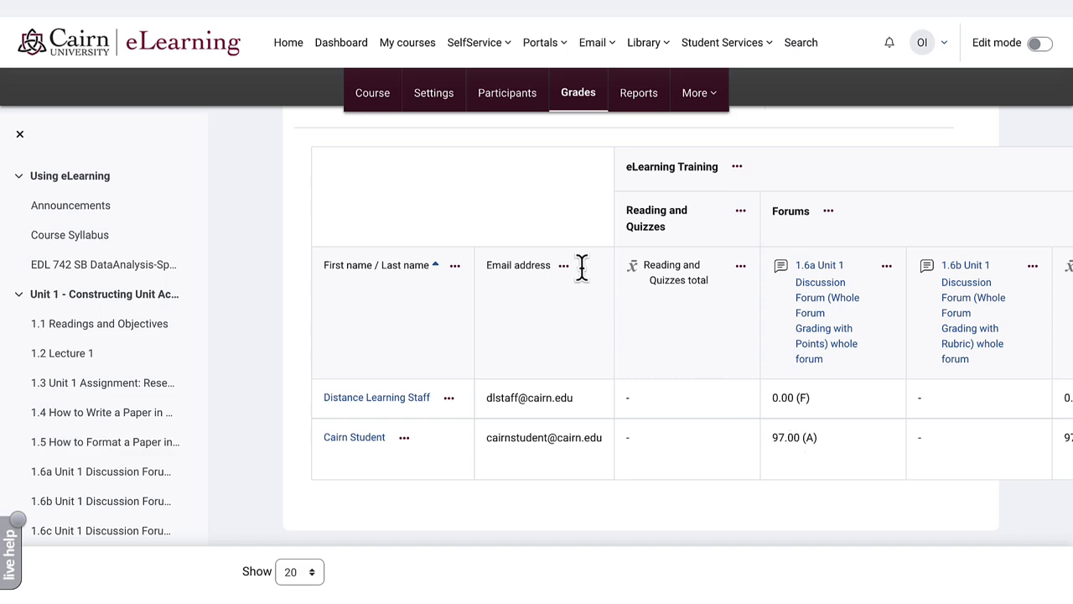
scroll(582, 268, "up", 2)
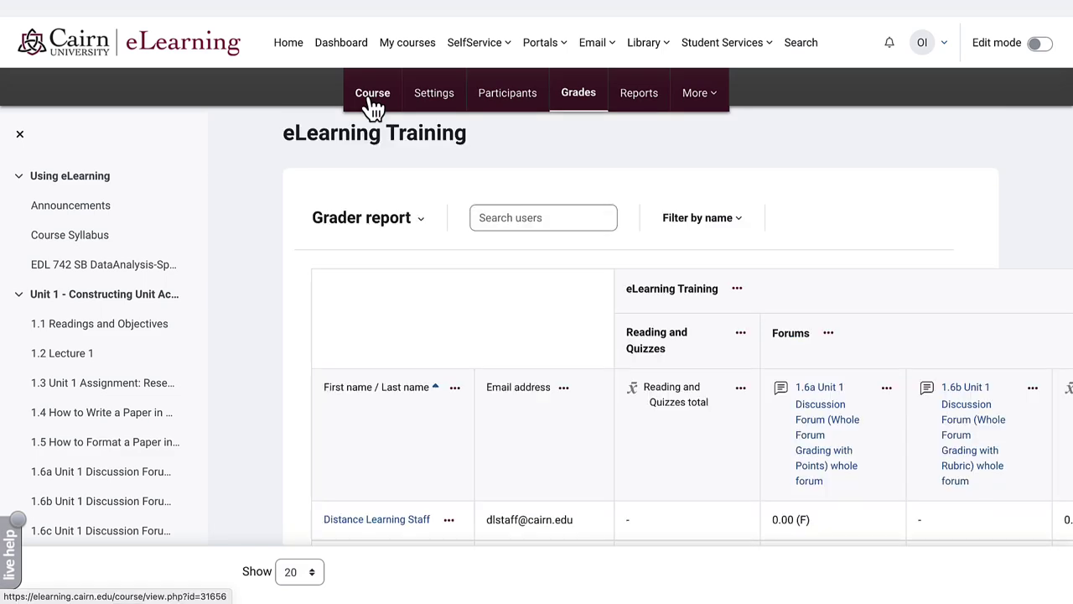
From the eLearning Training course page, open the 1.6b Unit 1 Discussion Forum (Whole Forum Grading with Rubric).
left_click(369, 101)
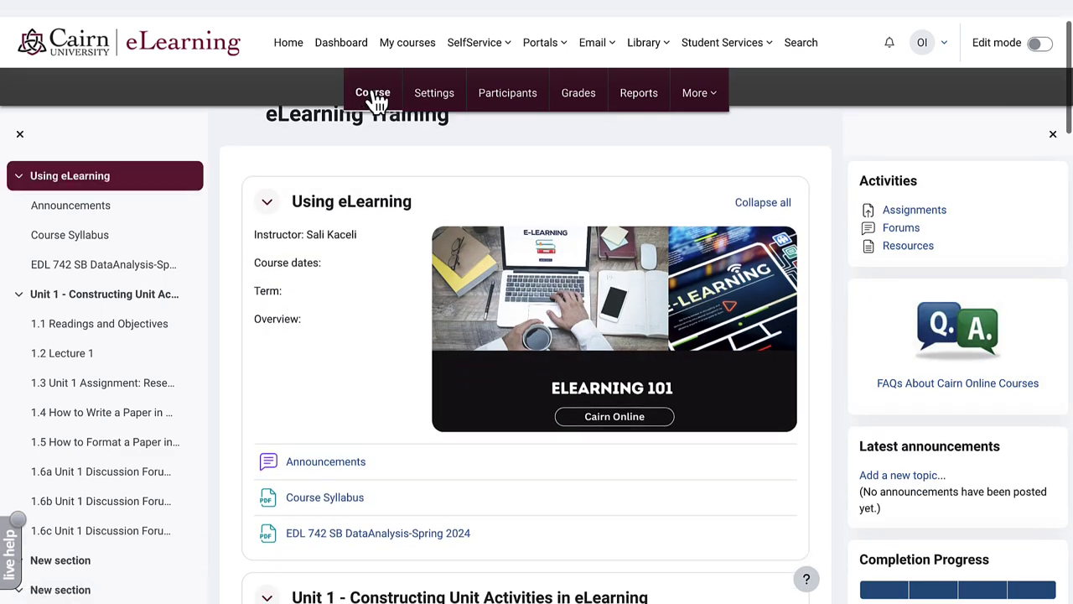
scroll(375, 101, "down", 6)
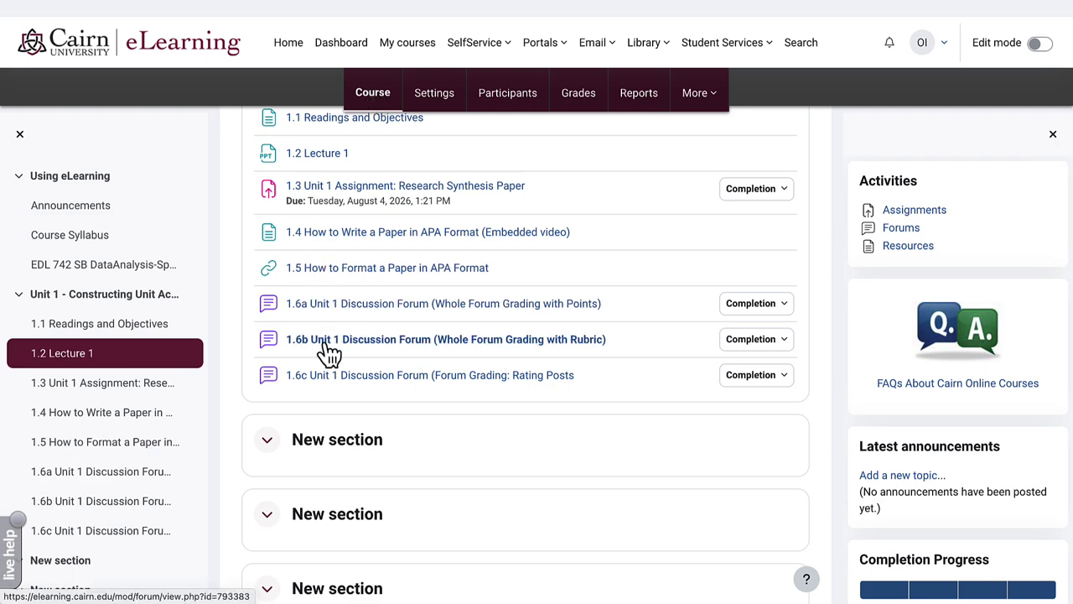
left_click(359, 354)
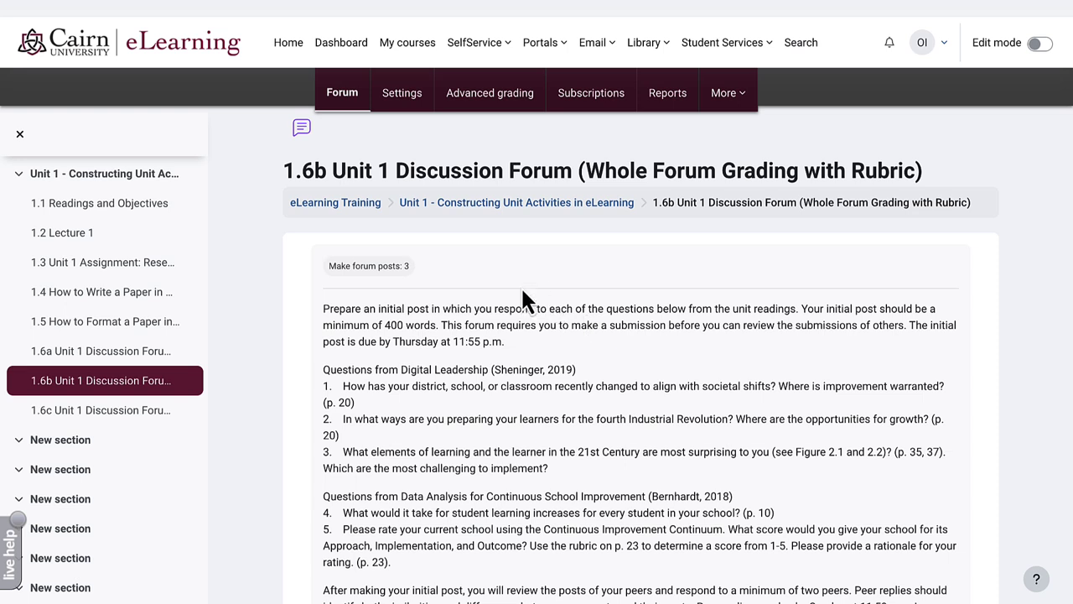
Set up advanced grading from the '1-Cairn Online Forum Discussion Rubric - 100 points' template.
left_click(478, 99)
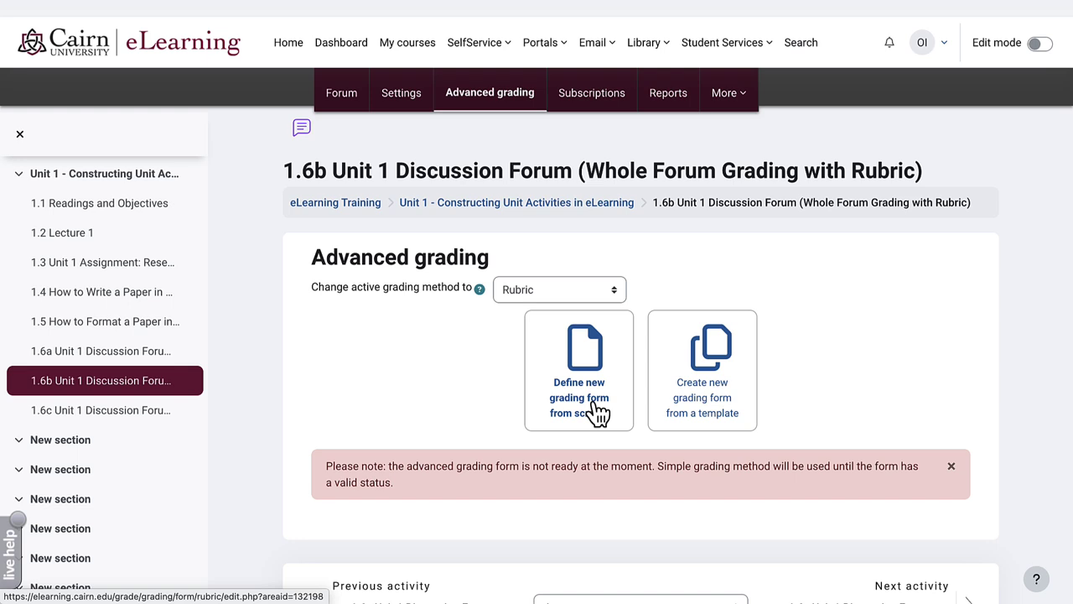
left_click(708, 412)
scroll(670, 419, "down", 2)
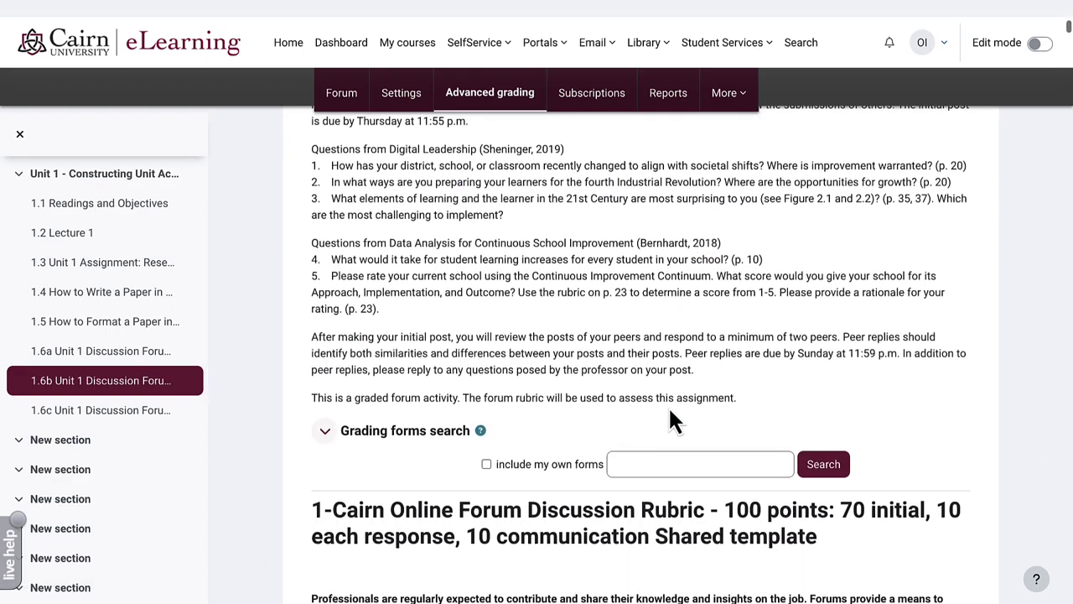
scroll(671, 419, "down", 3)
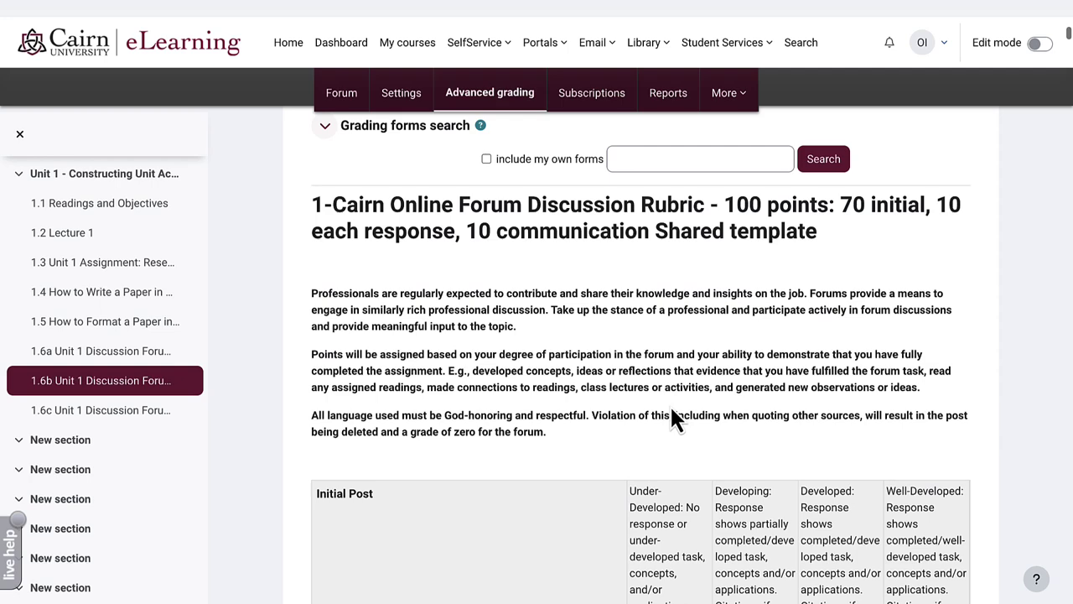
scroll(671, 409, "down", 1)
scroll(672, 409, "down", 1)
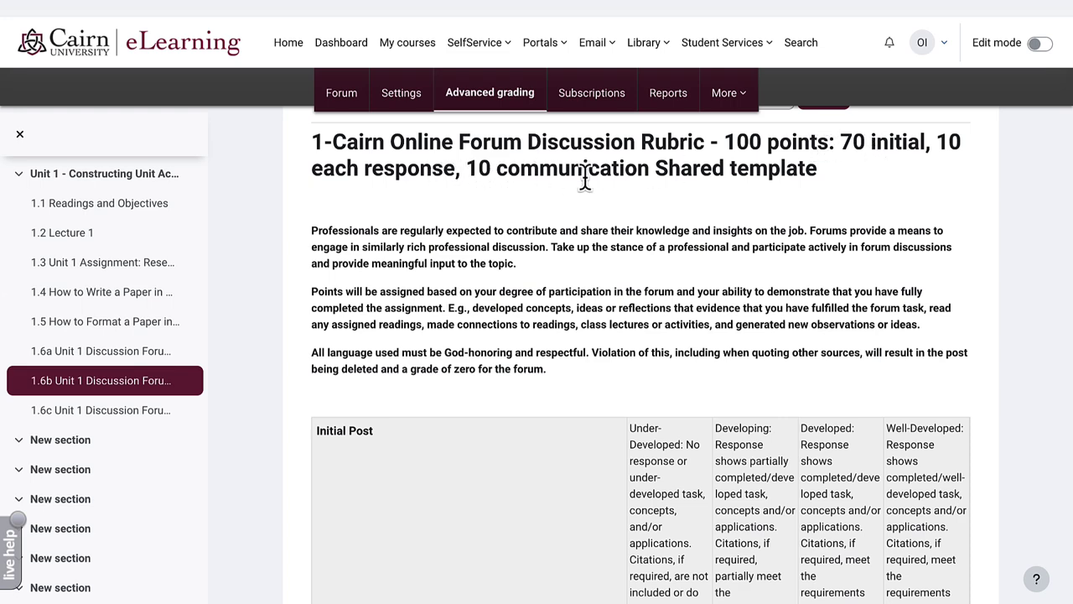
scroll(579, 375, "down", 3)
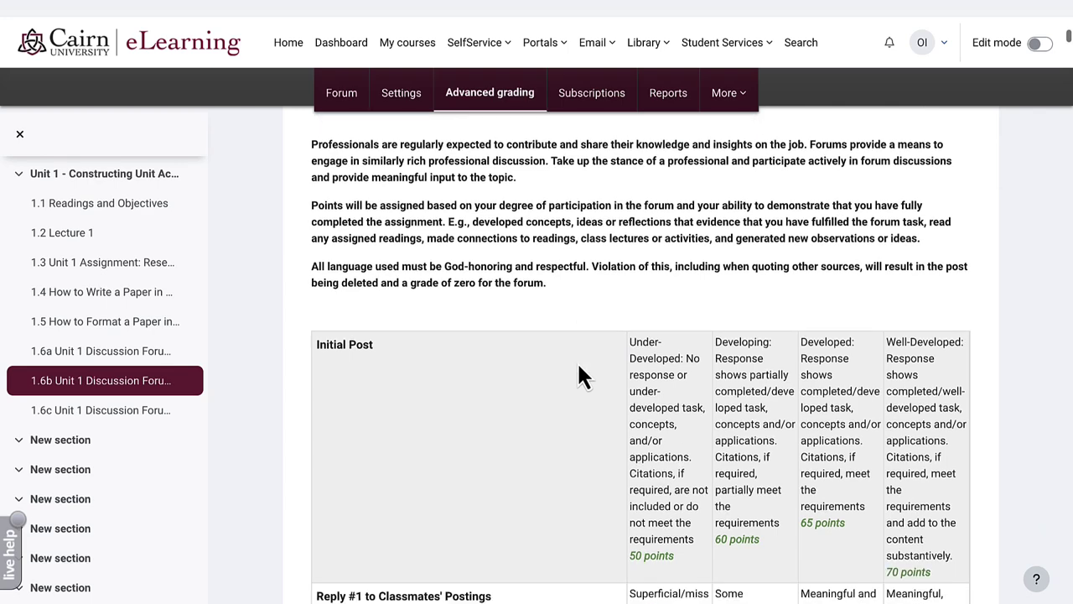
scroll(579, 375, "down", 2)
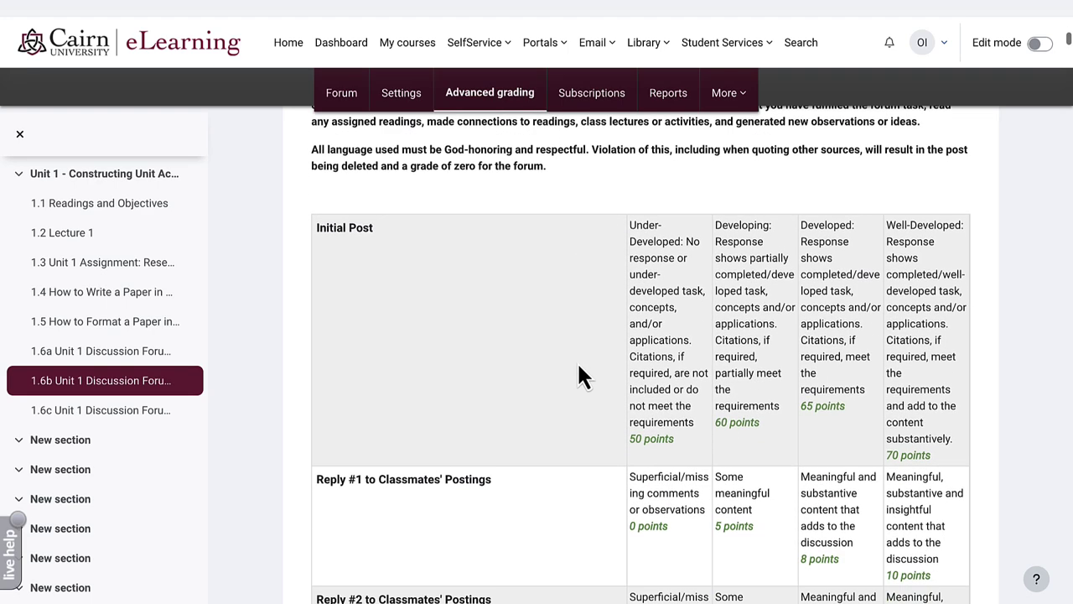
scroll(436, 287, "down", 4)
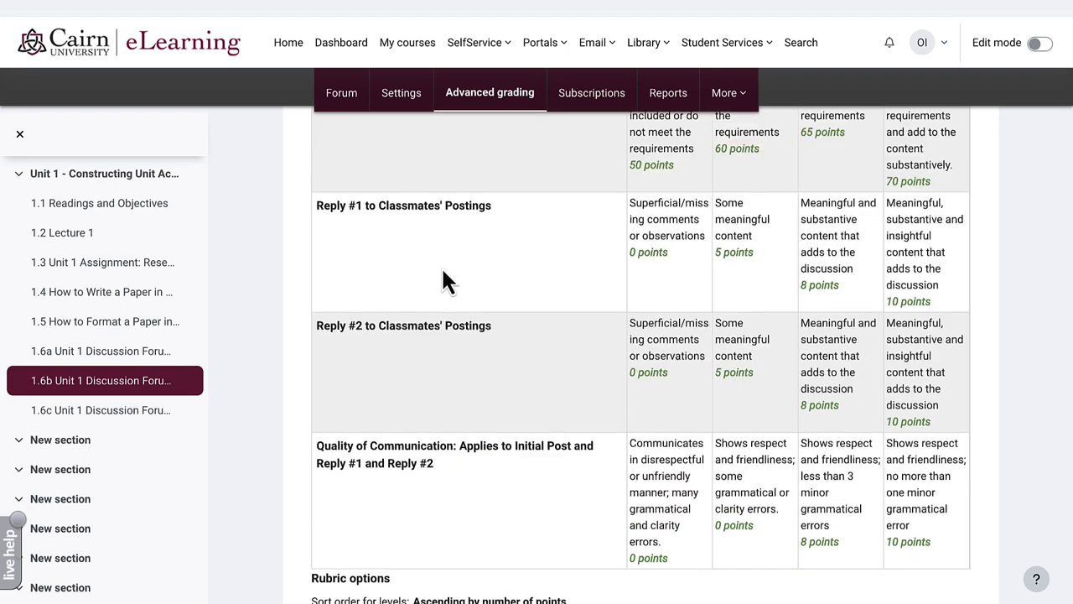
scroll(828, 284, "down", 3)
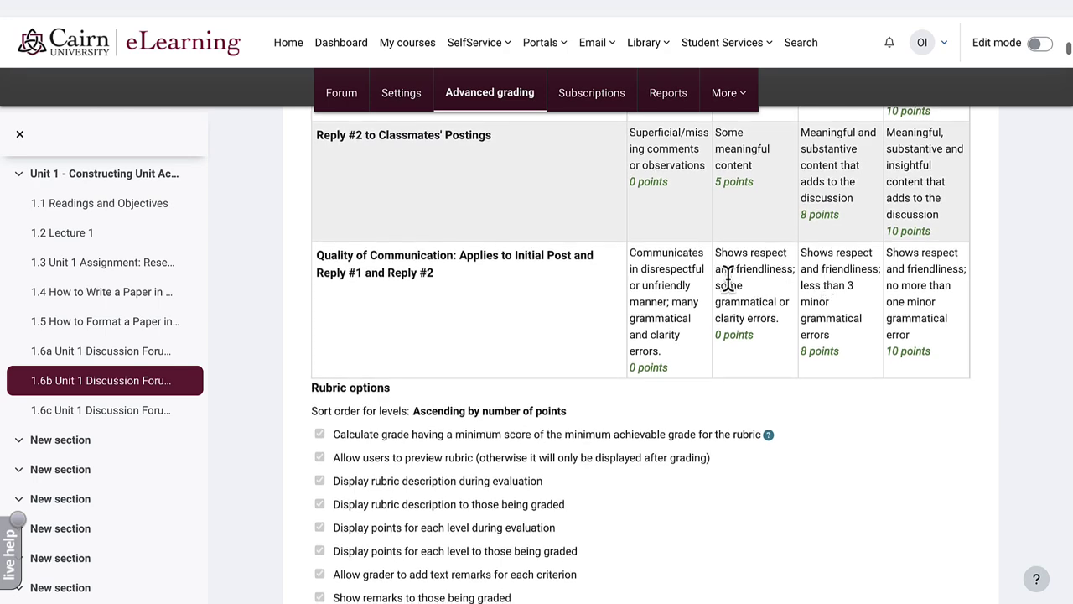
scroll(726, 276, "down", 3)
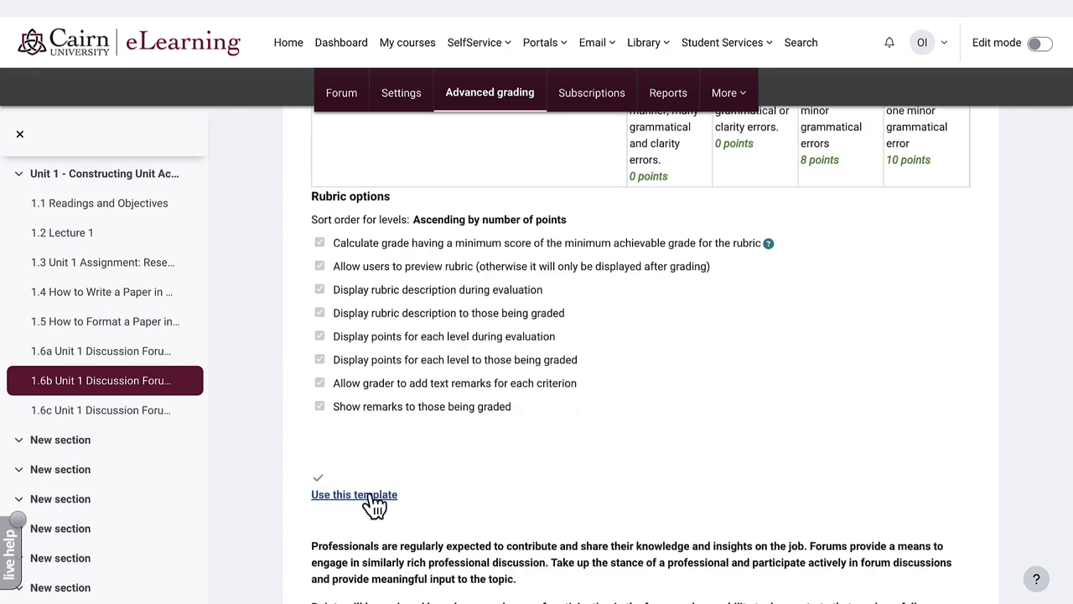
left_click(369, 496)
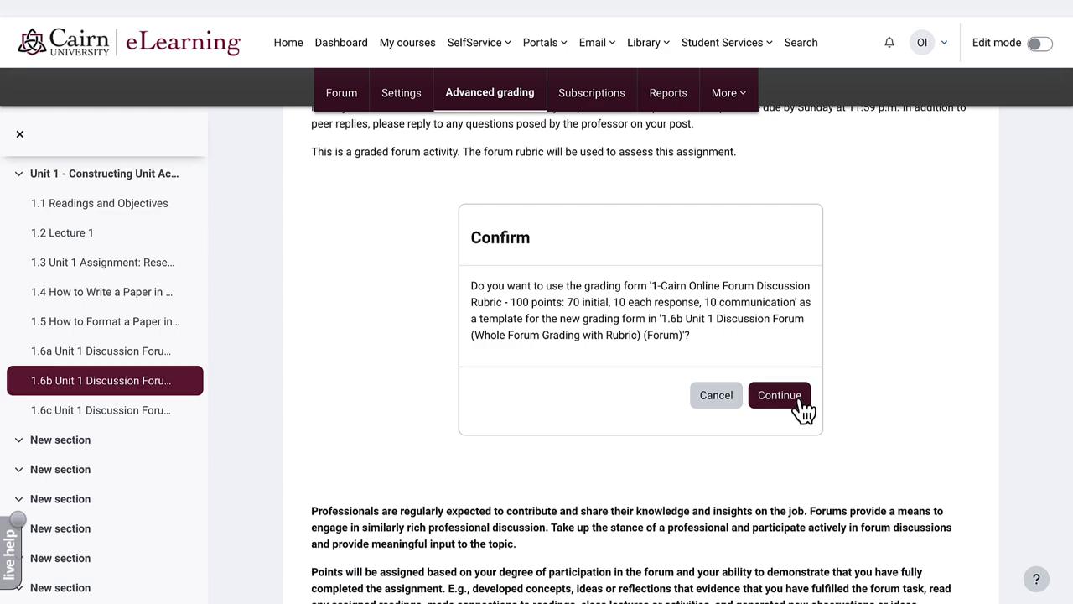
left_click(773, 398)
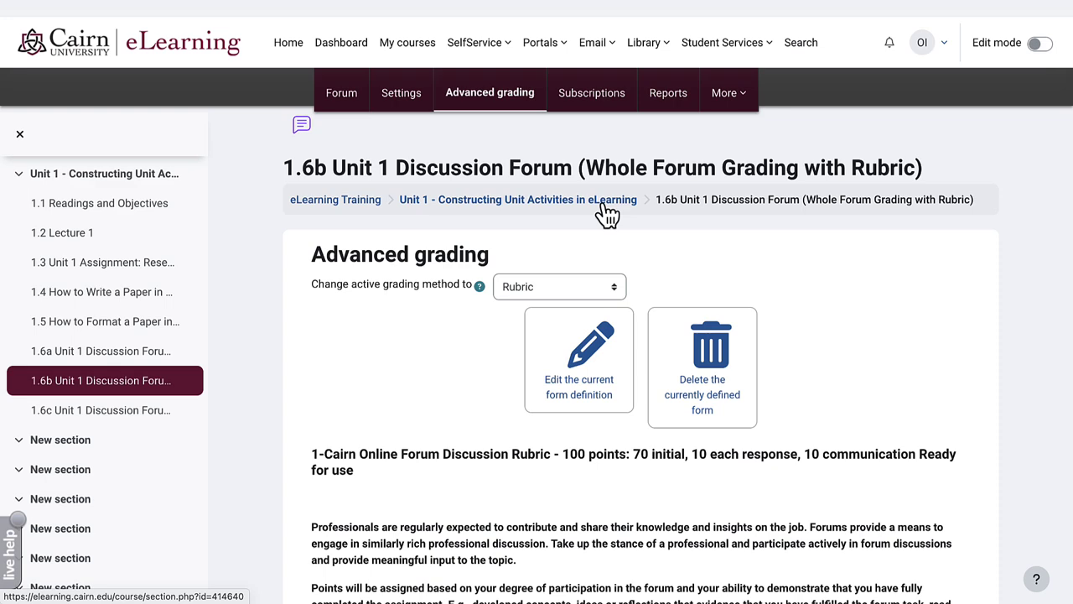
Reopen the 1.6b forum from the course page and scroll to its discussion list.
left_click(349, 100)
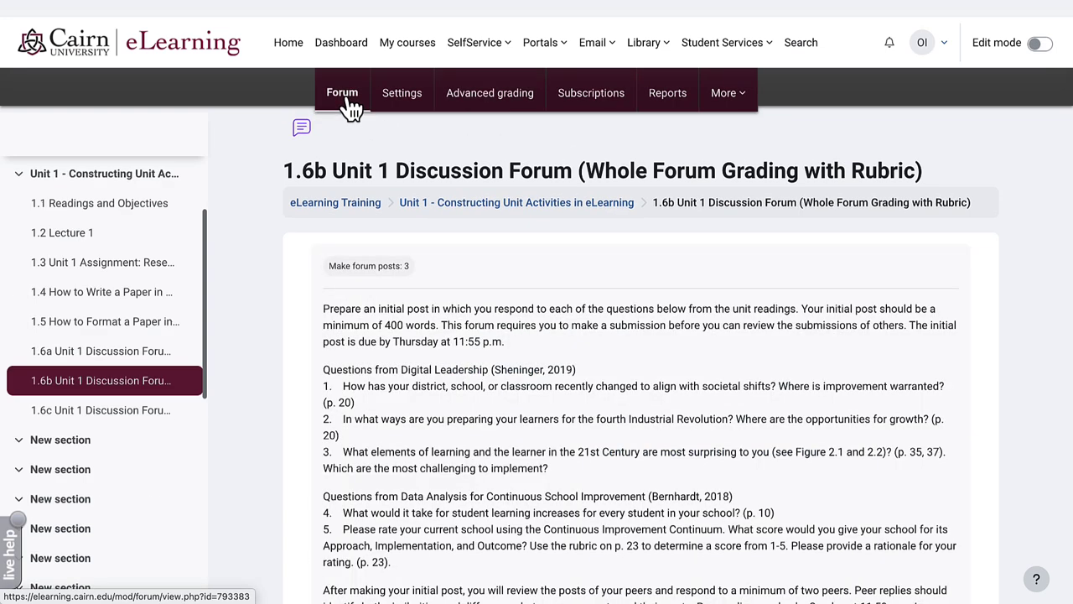
left_click(336, 202)
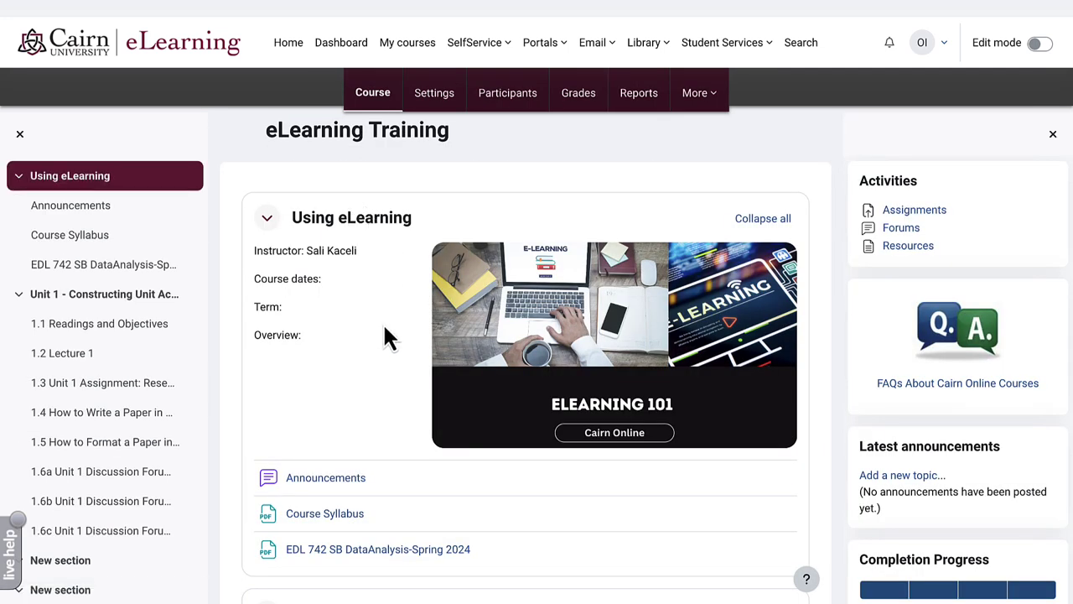
scroll(382, 321, "down", 5)
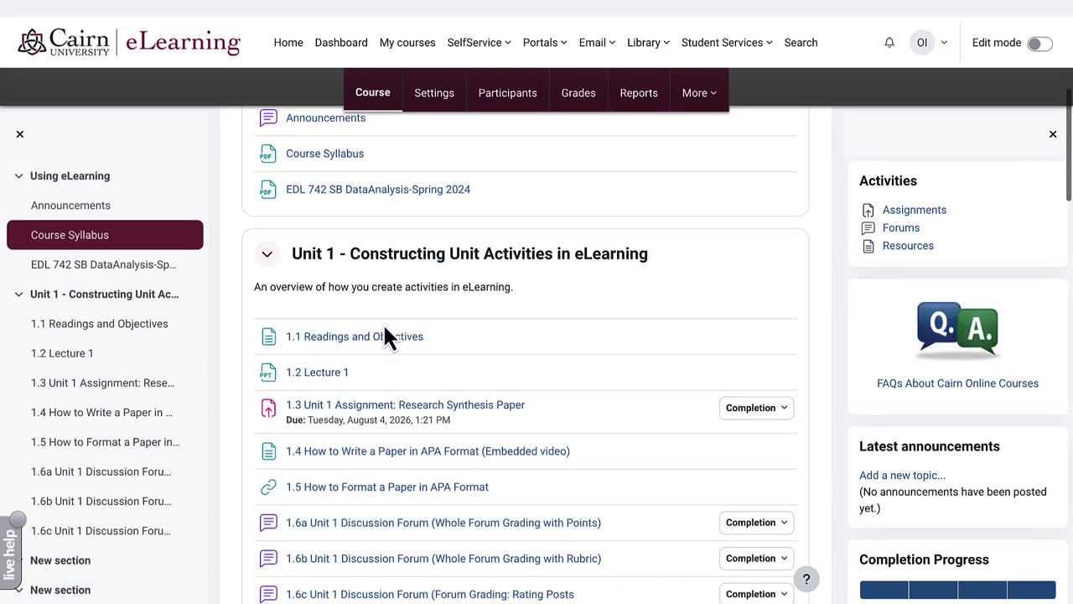
scroll(385, 330, "down", 1)
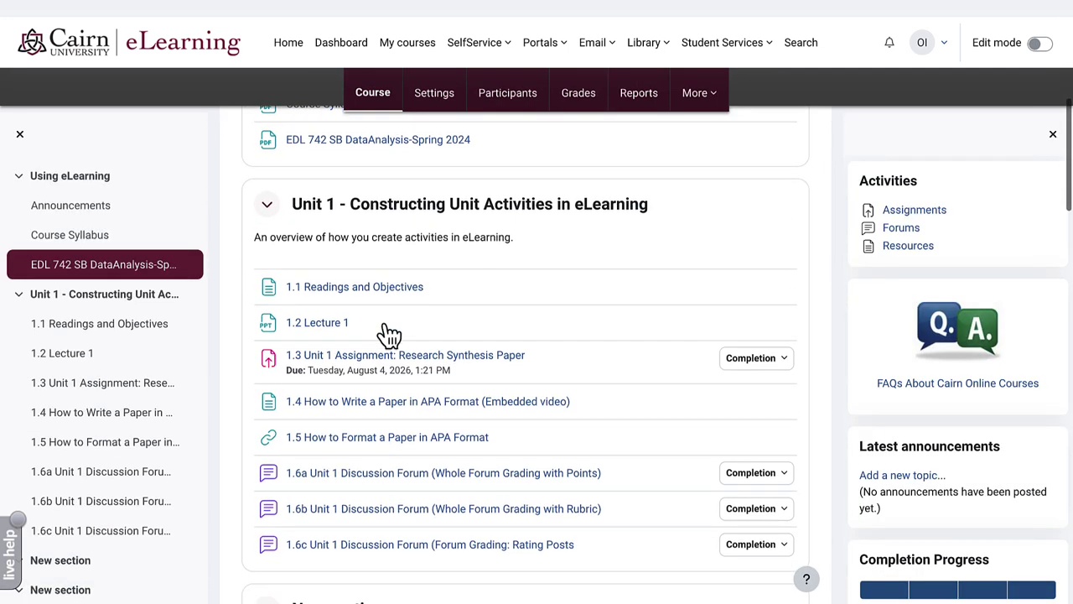
left_click(351, 511)
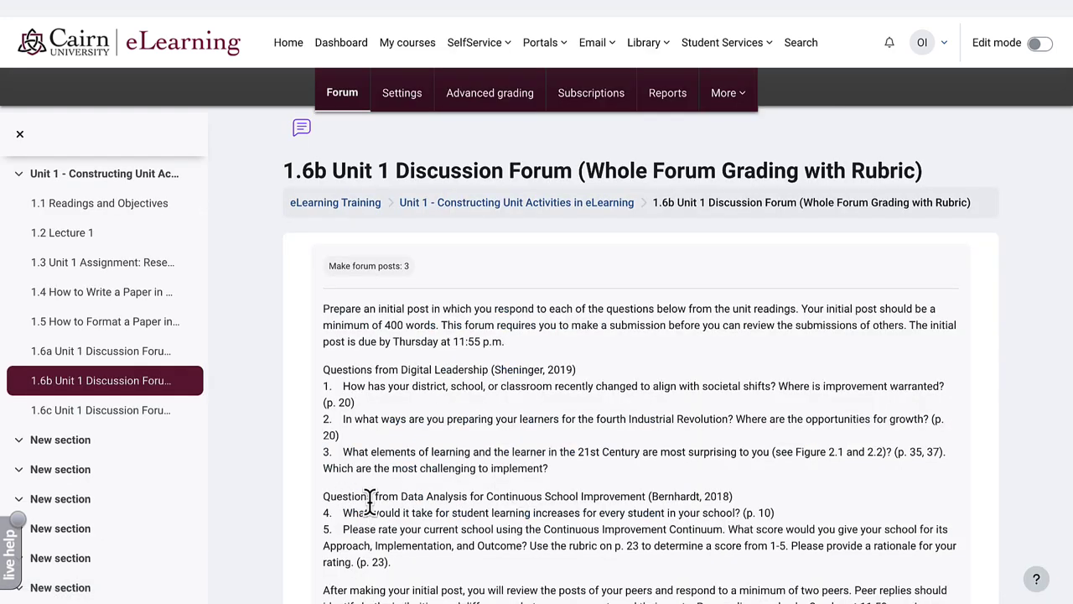
scroll(370, 500, "down", 3)
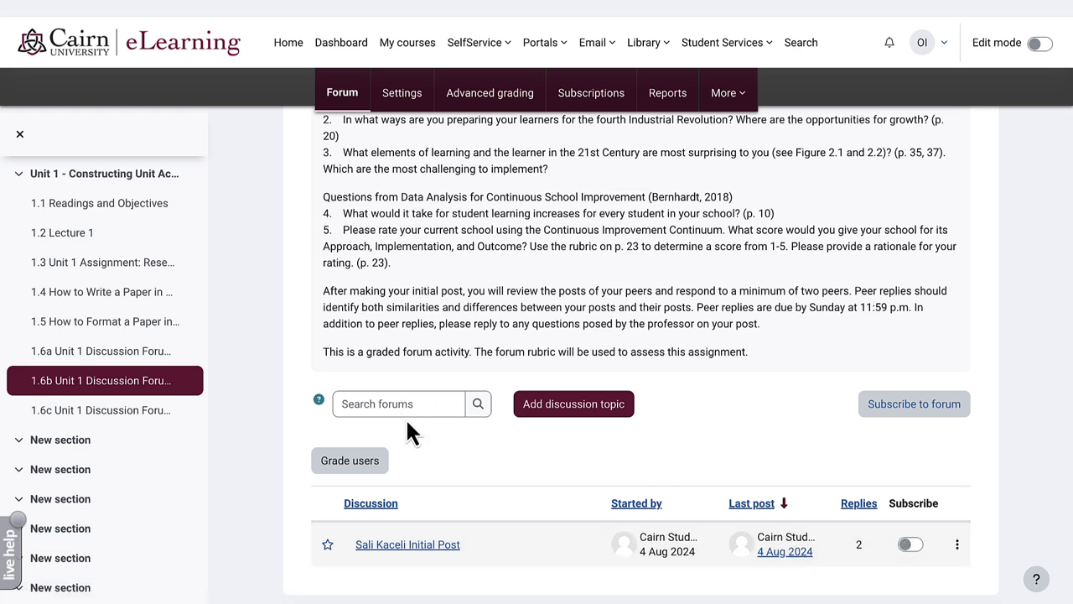
Open 1.6b forum grading, review the student's posts, and start feedback on the initial post.
left_click(369, 474)
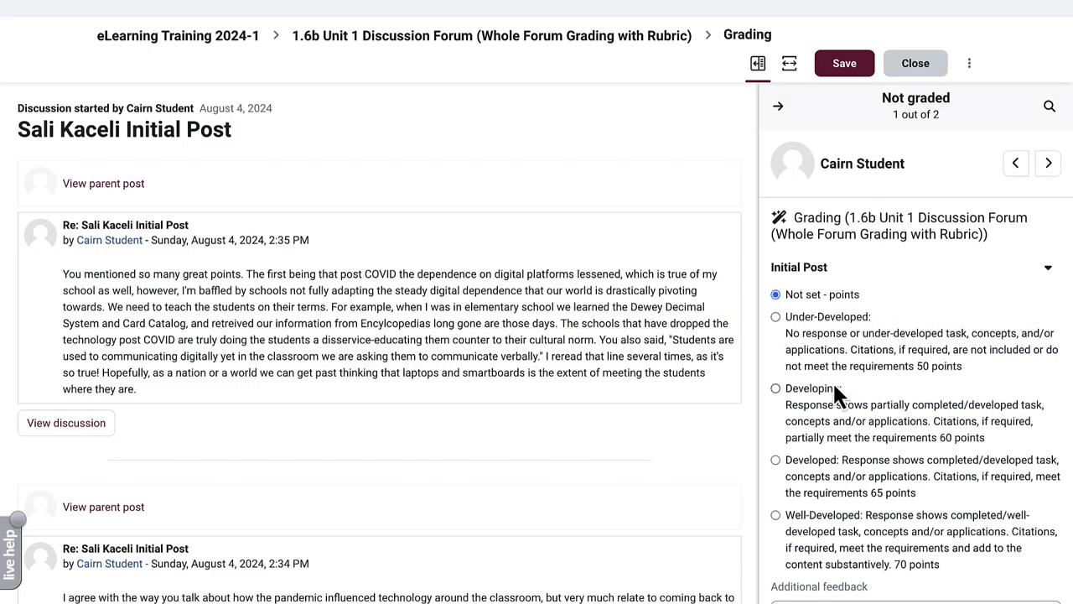
scroll(834, 389, "down", 1)
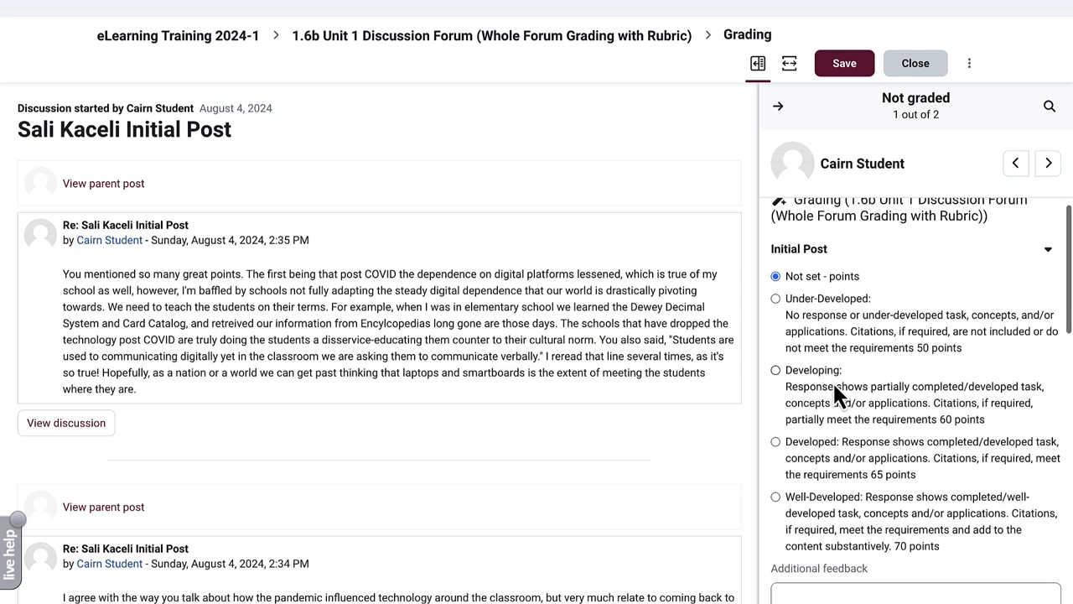
scroll(833, 380, "down", 1)
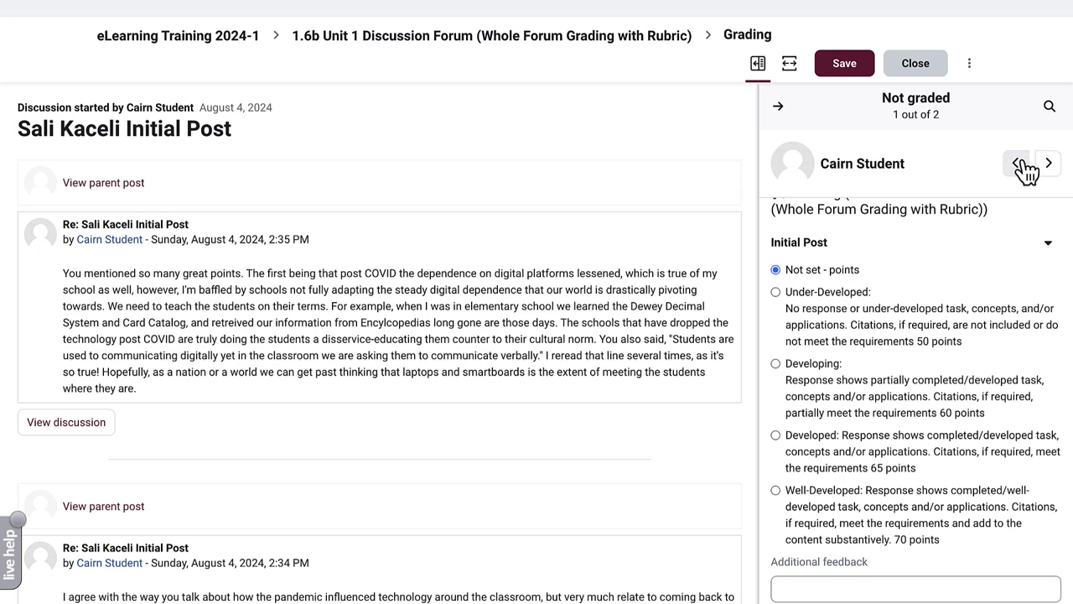
scroll(294, 335, "down", 4)
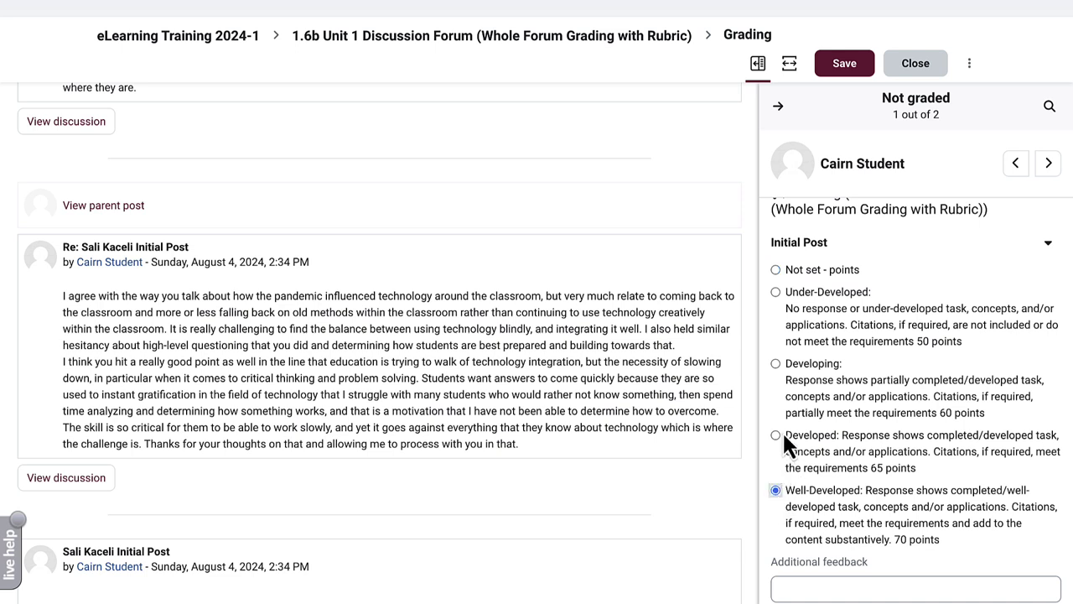
scroll(787, 406, "down", 2)
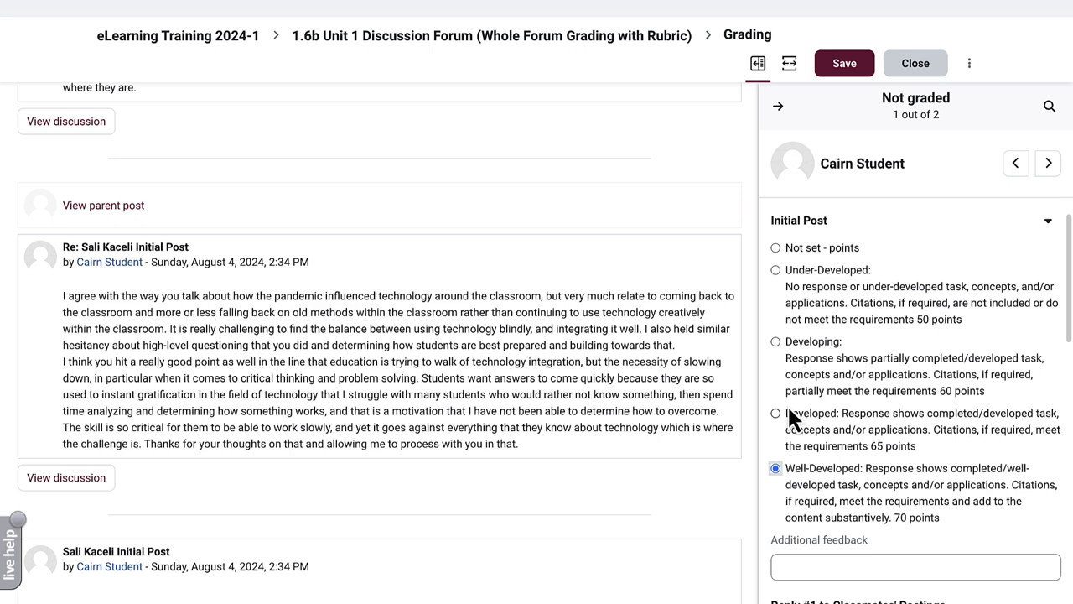
scroll(792, 419, "down", 1)
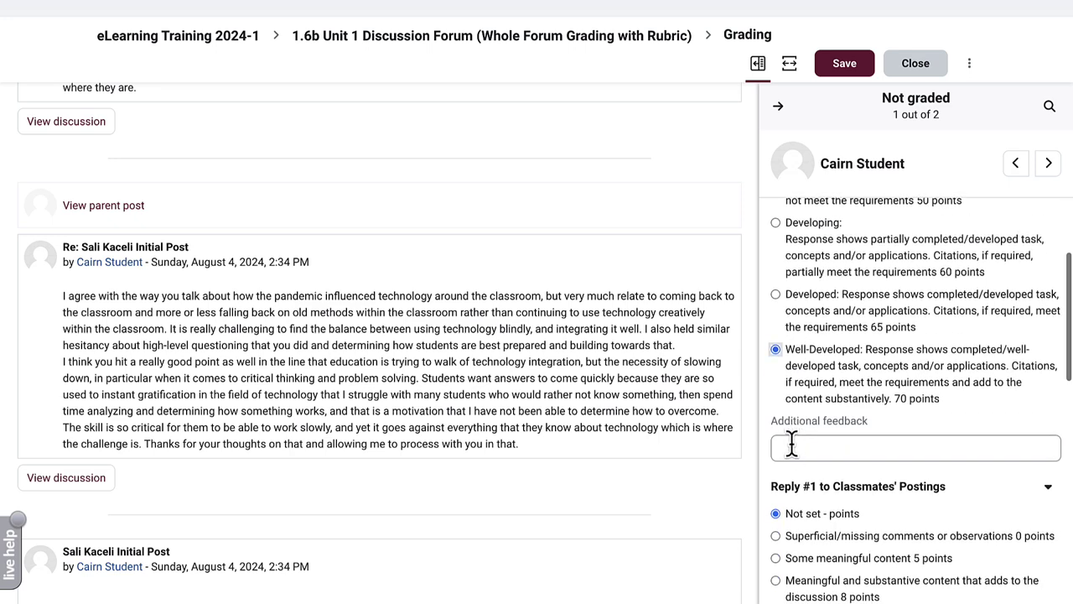
left_click(790, 444)
Give Quality of Communication 10 points, save the student's rubric grade, and go to the next participant.
scroll(792, 443, "down", 3)
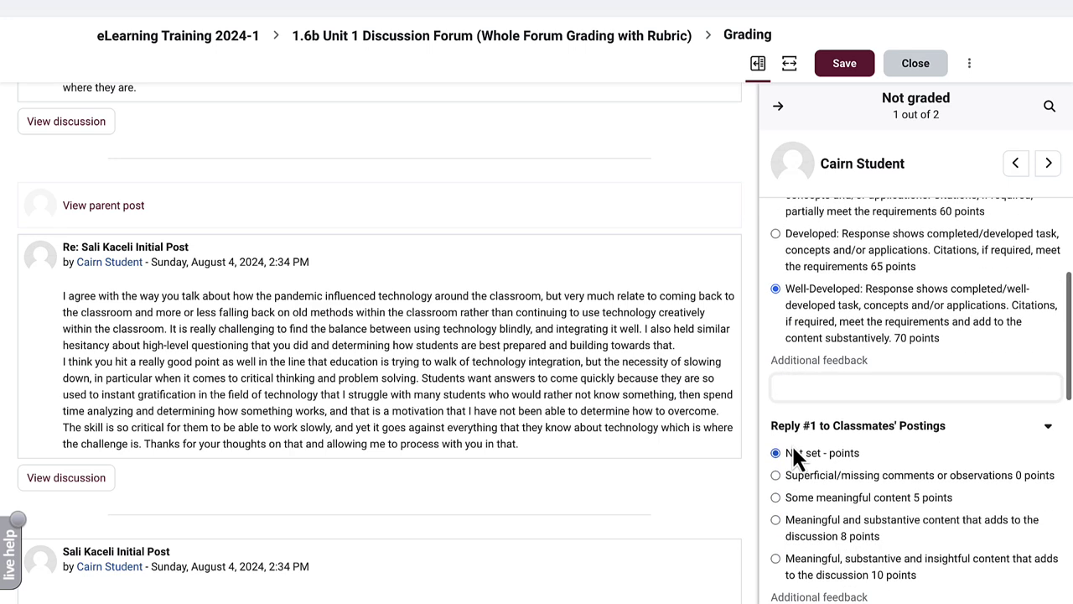
scroll(791, 443, "down", 3)
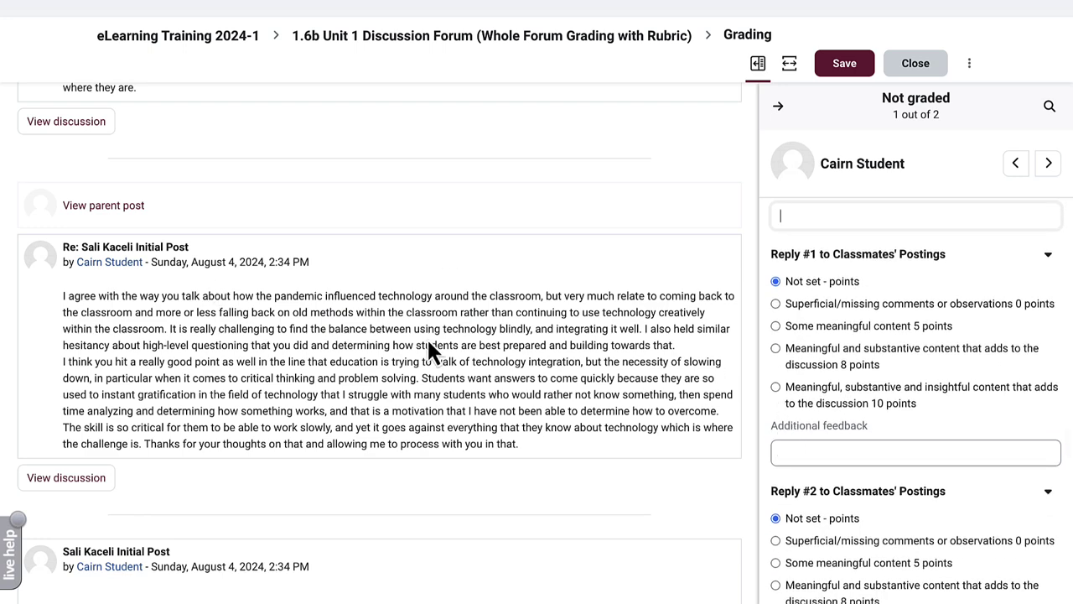
scroll(427, 343, "up", 3)
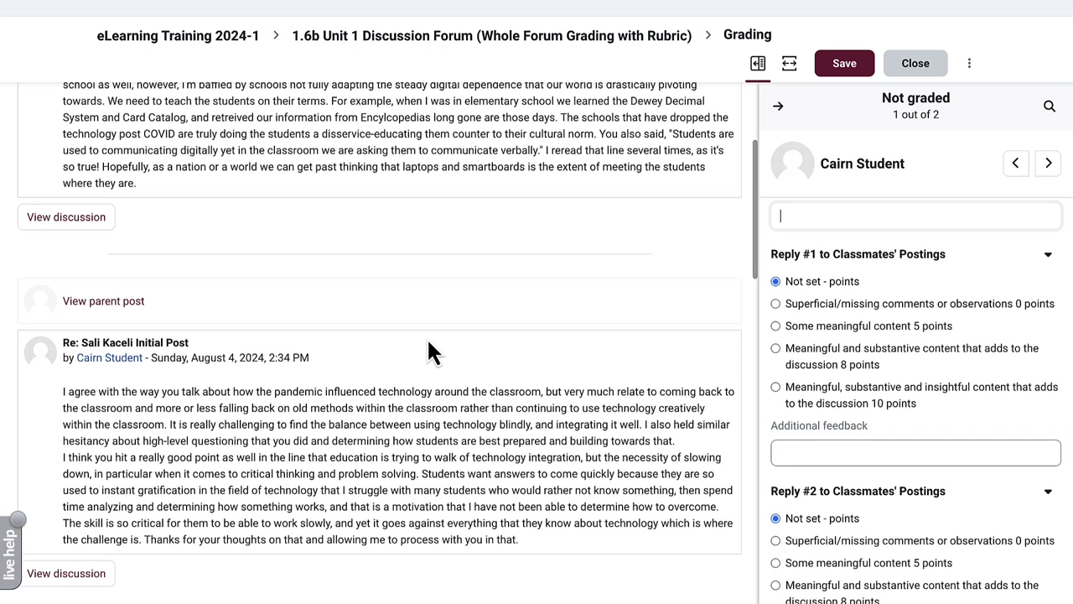
scroll(426, 337, "up", 5)
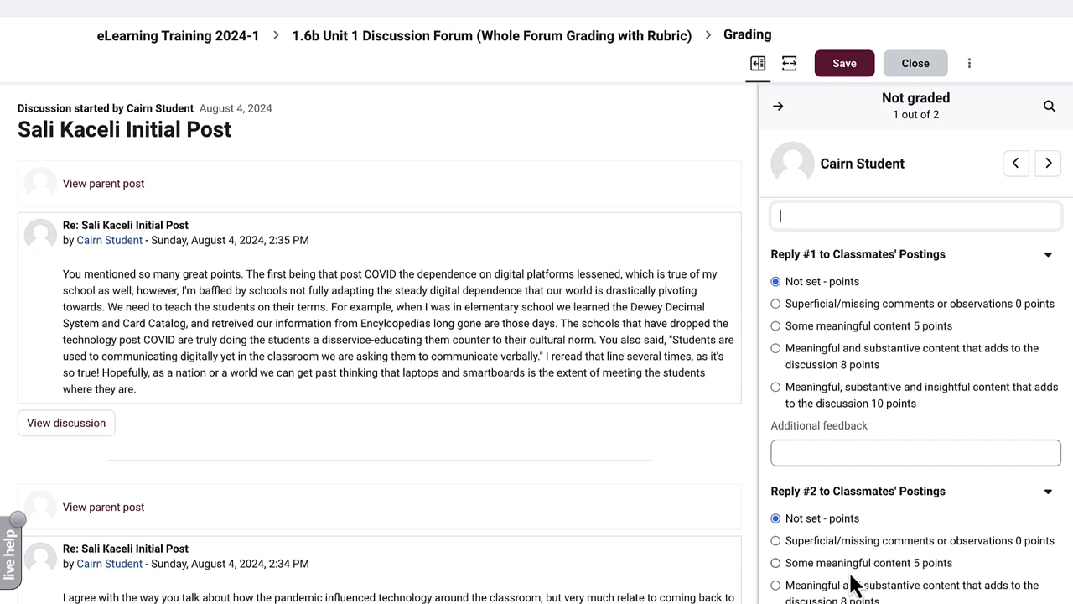
scroll(843, 570, "down", 5)
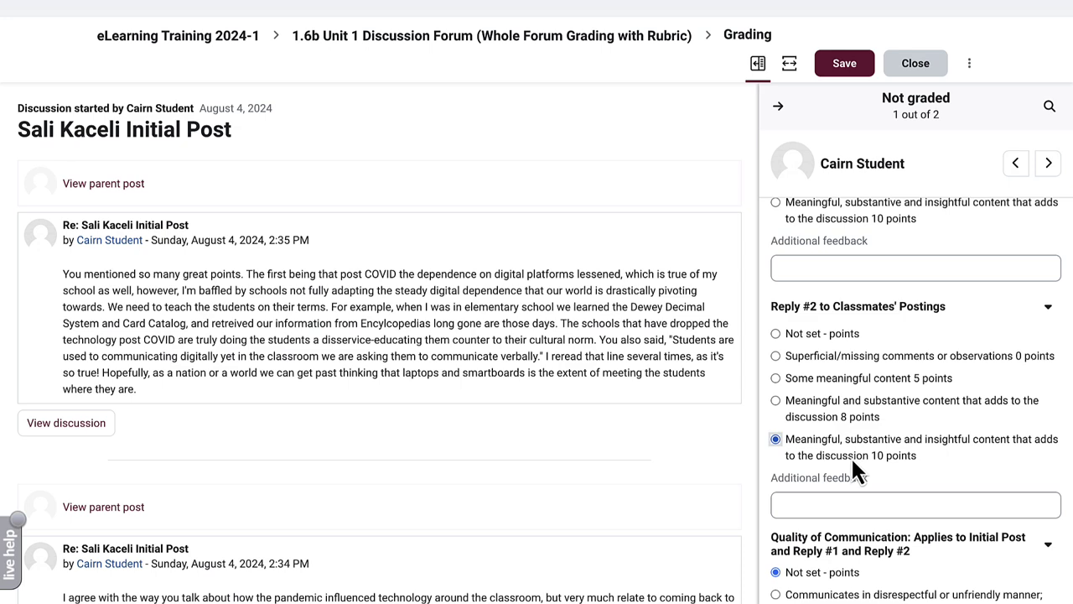
scroll(851, 456, "down", 6)
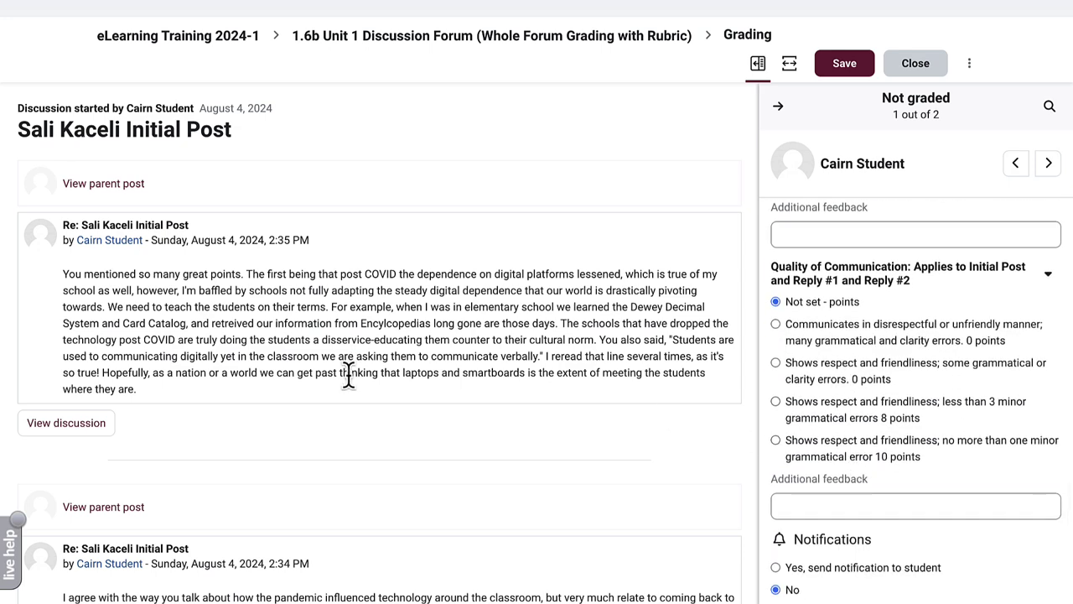
scroll(349, 382, "down", 1)
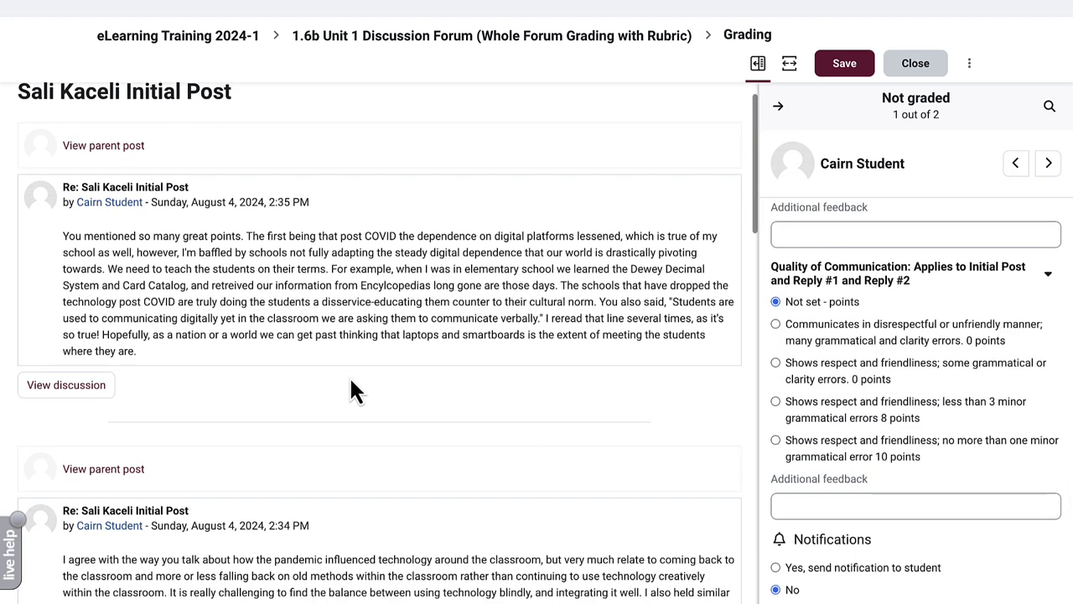
scroll(349, 391, "down", 4)
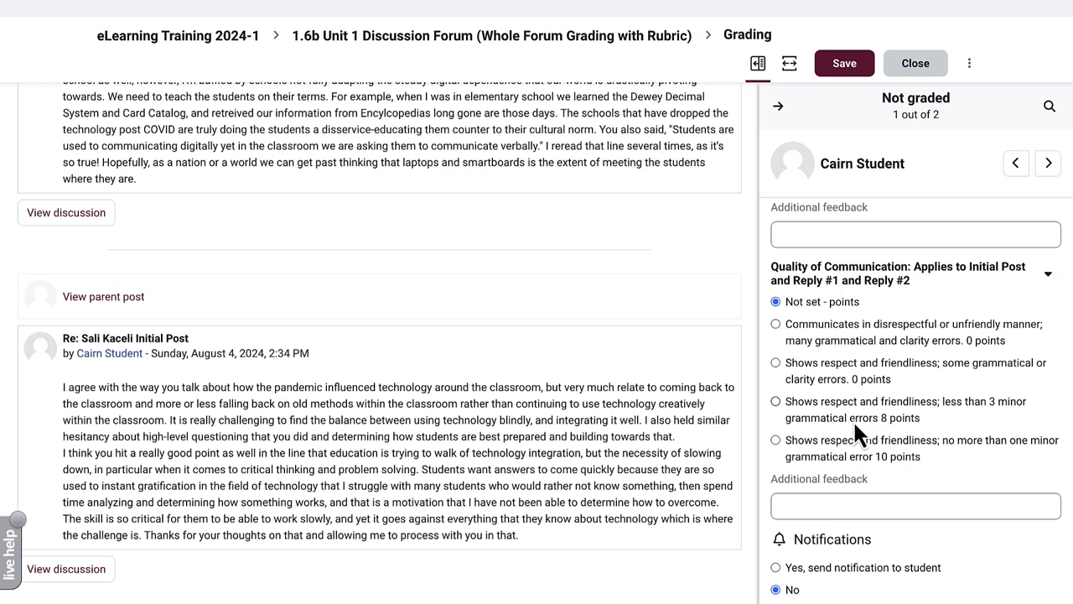
left_click(856, 436)
scroll(826, 367, "up", 10)
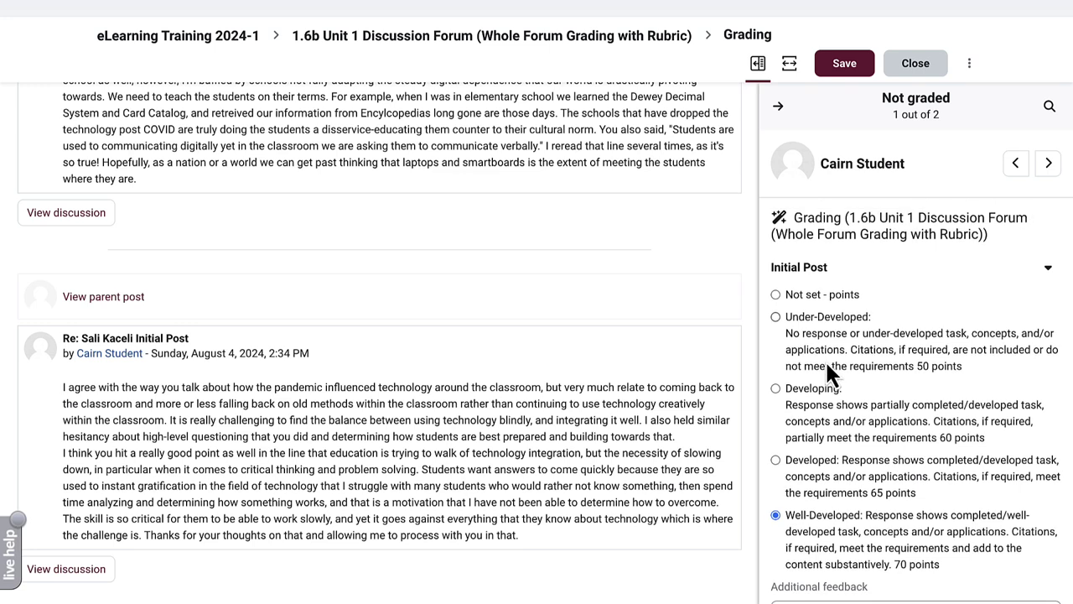
left_click(852, 81)
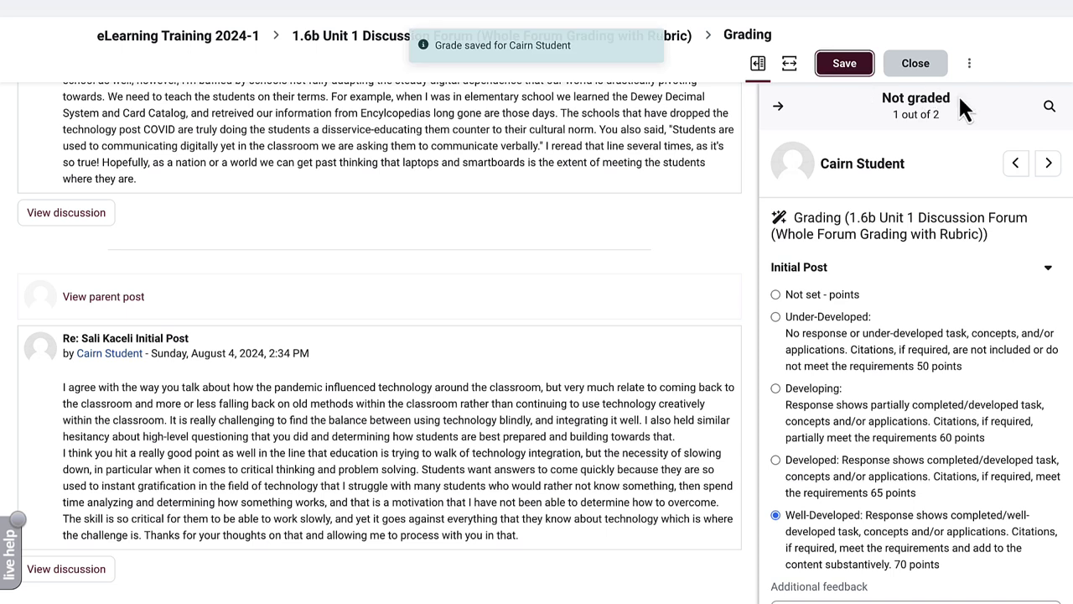
left_click(1048, 163)
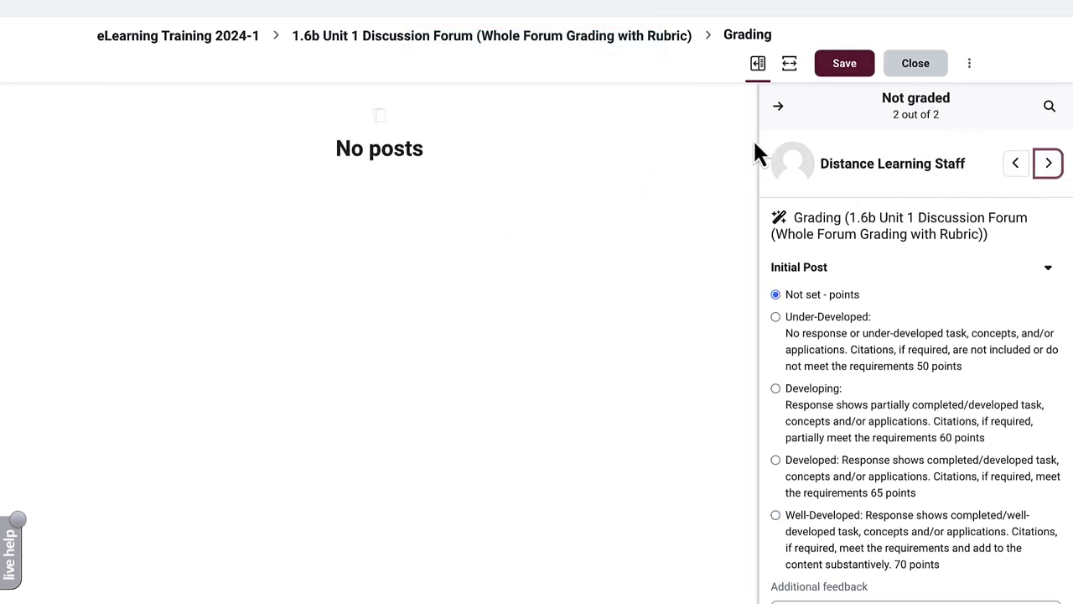
Close grading, open the Grader report, and highlight the student's 90.00 (A-) 1.6b grade.
left_click(913, 67)
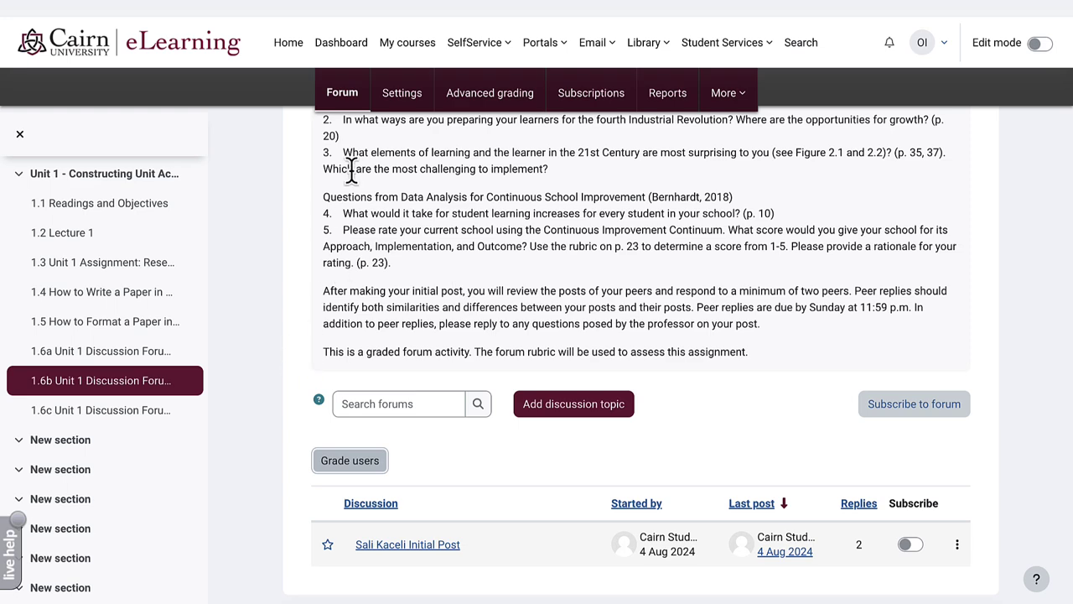
scroll(436, 341, "down", 2)
scroll(436, 339, "up", 6)
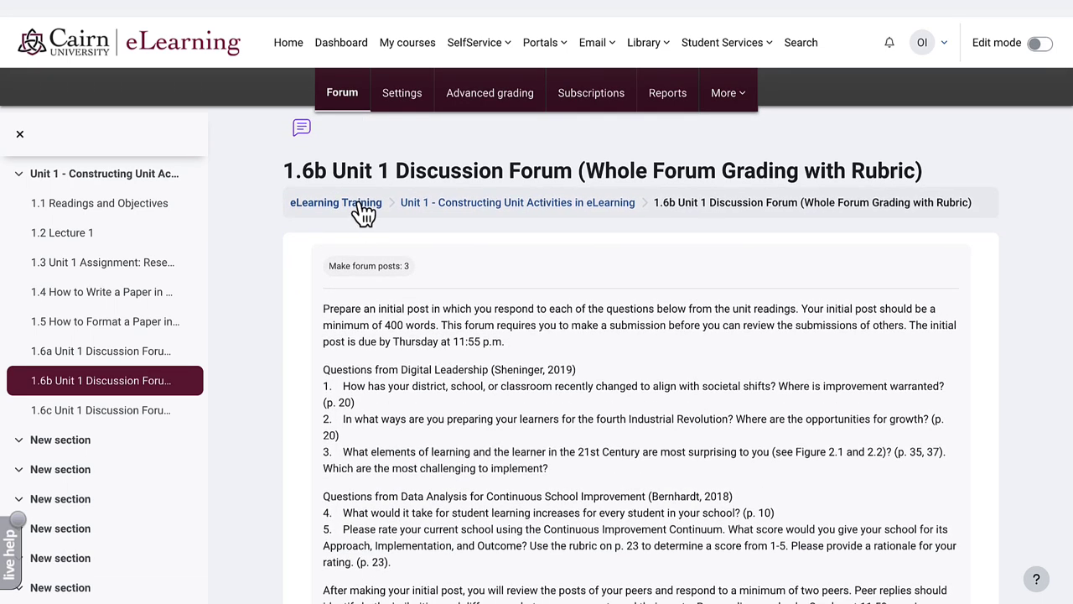
left_click(359, 211)
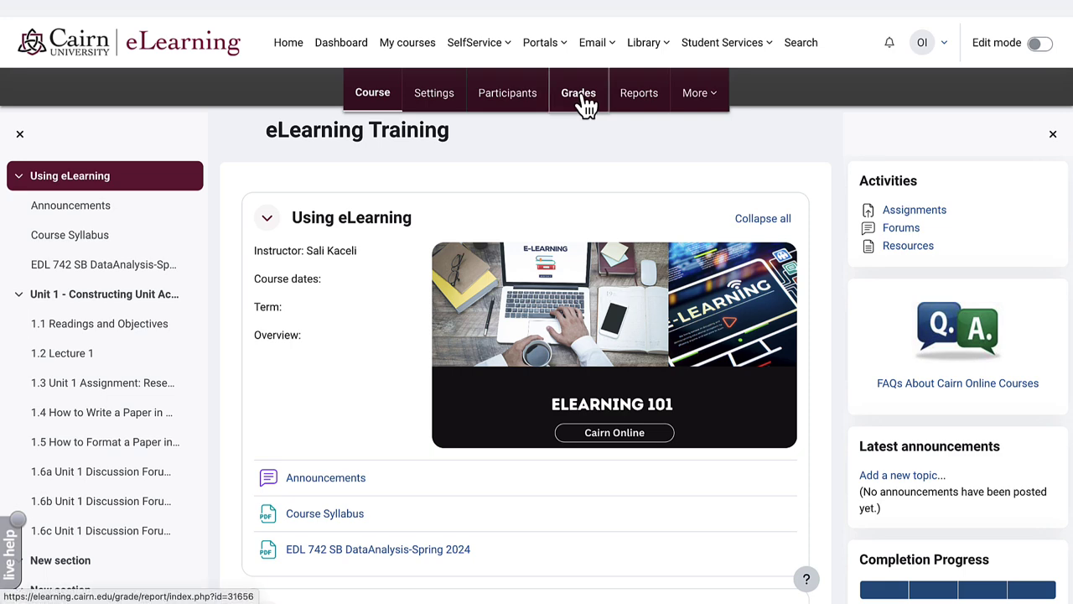
left_click(580, 97)
scroll(493, 378, "down", 1)
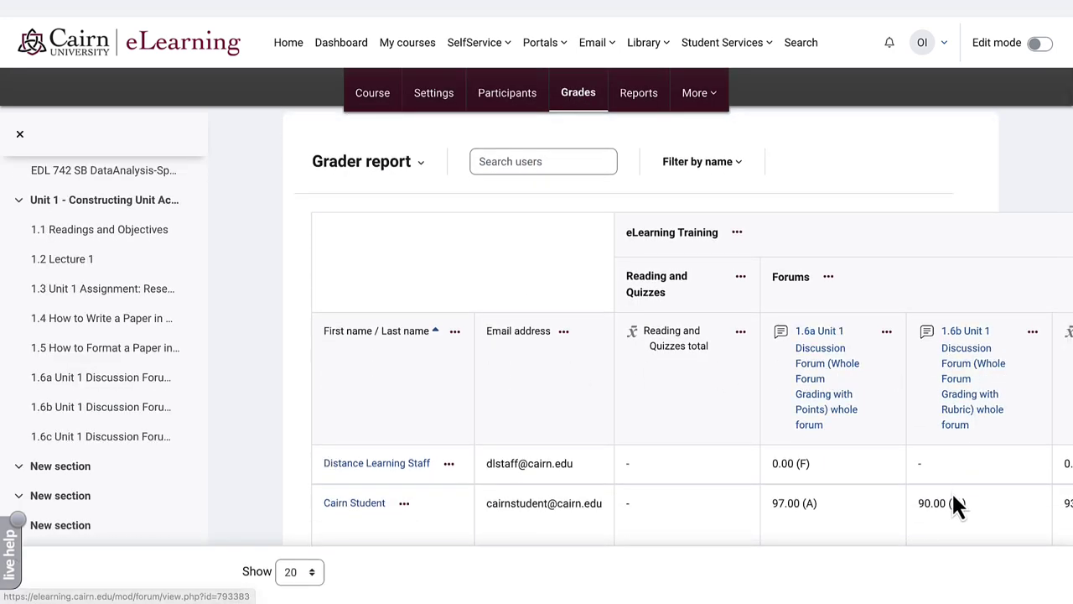
left_click_drag(967, 503, 918, 503)
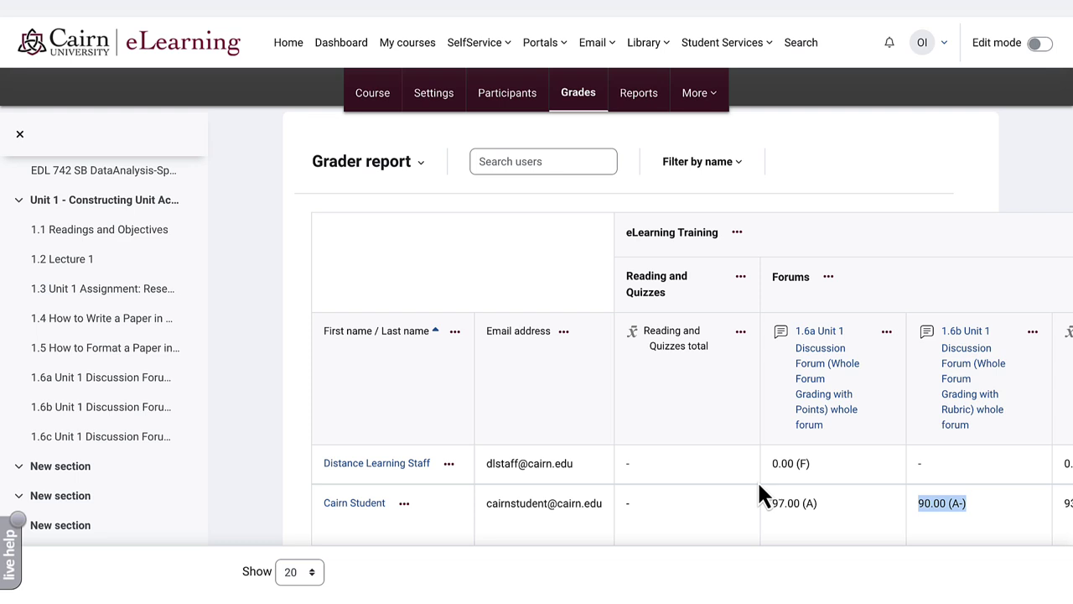
scroll(452, 192, "down", 1)
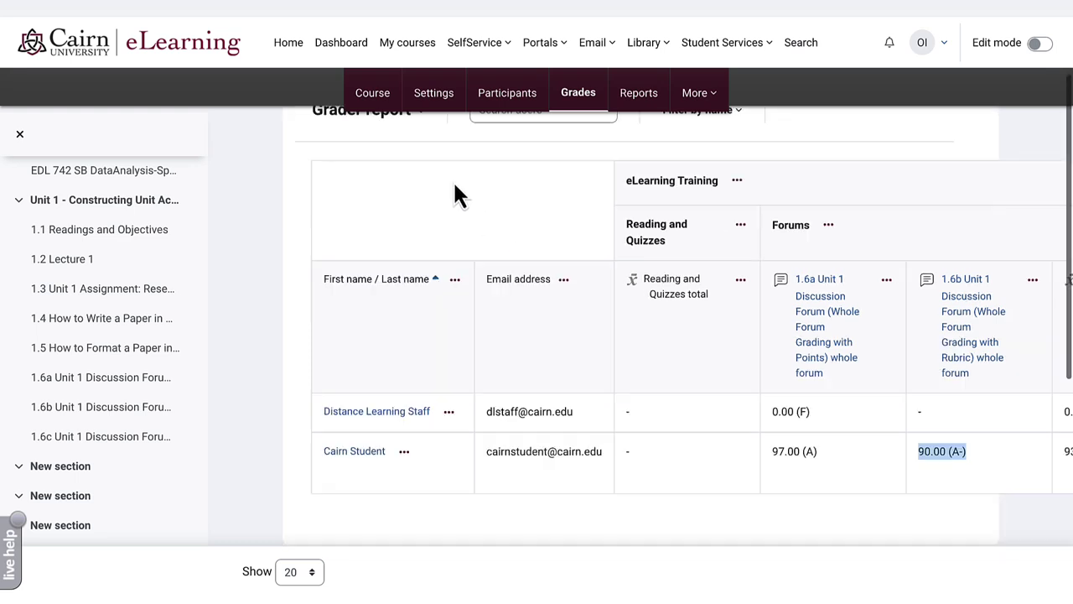
scroll(452, 192, "up", 1)
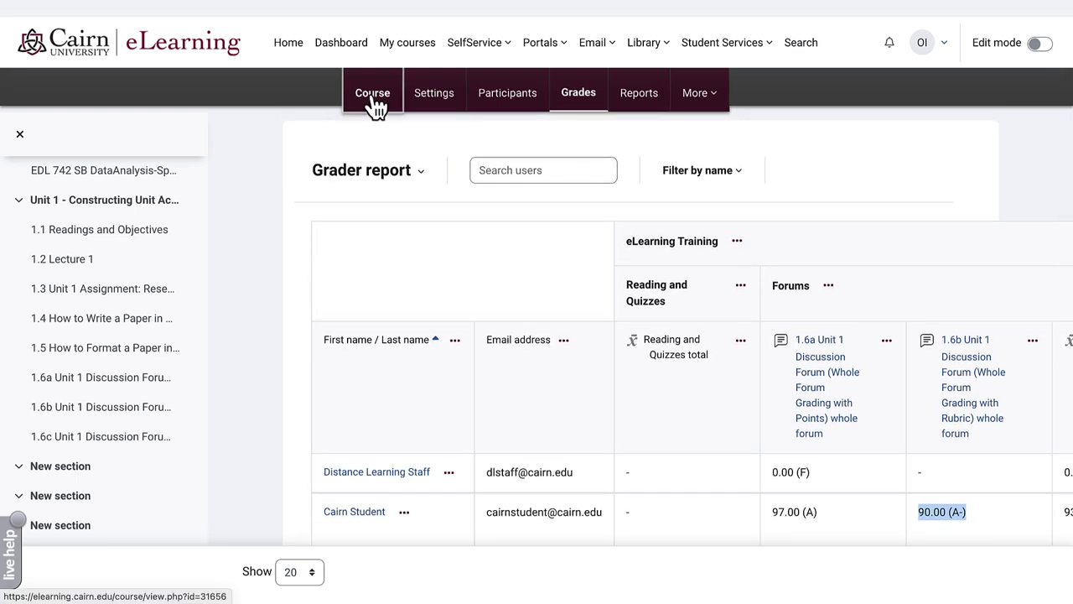
From the course page, open the 1.6c Forum Grading: Rating Posts forum and its Settings.
left_click(375, 97)
scroll(409, 359, "down", 3)
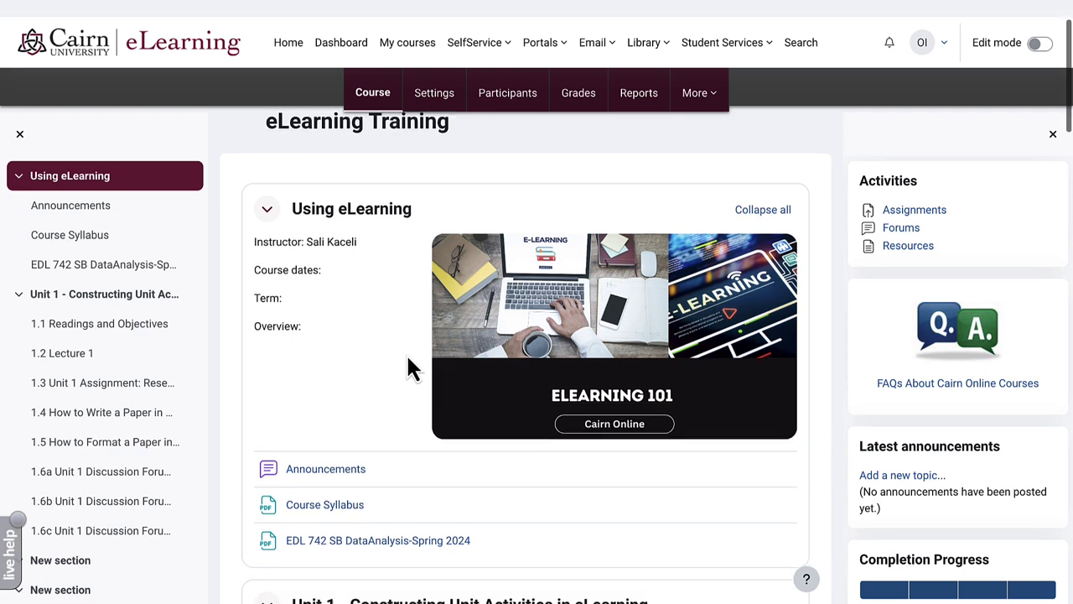
scroll(408, 367, "down", 1)
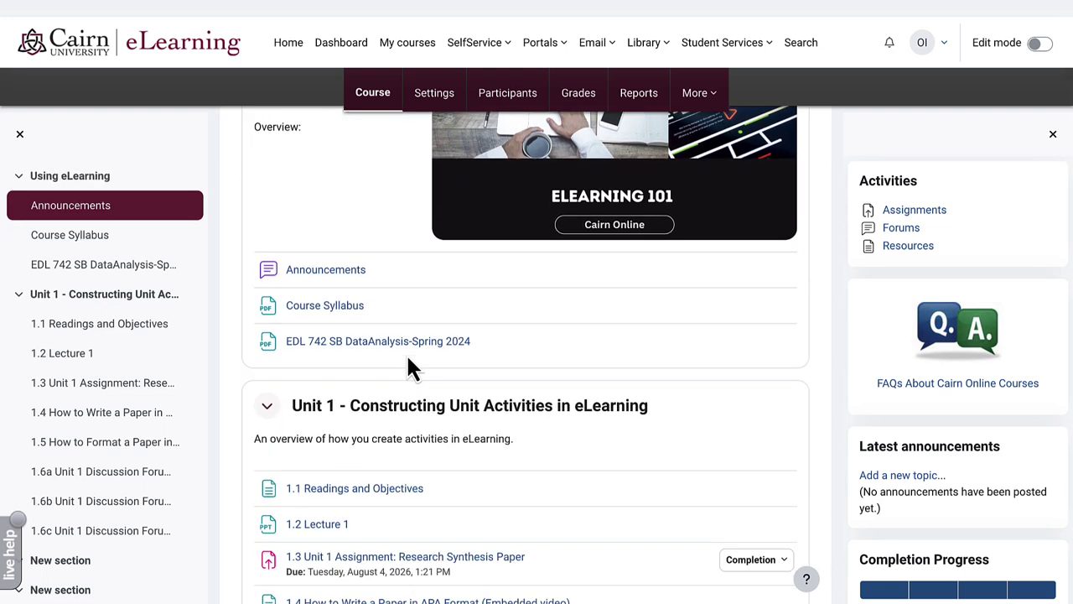
scroll(405, 353, "down", 7)
scroll(410, 351, "up", 1)
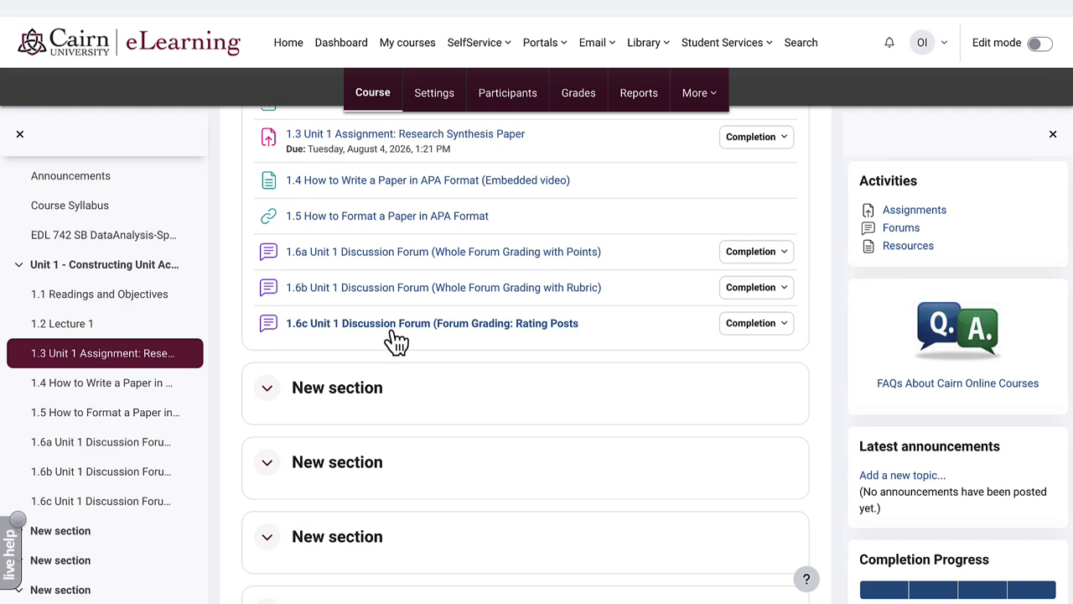
left_click(416, 332)
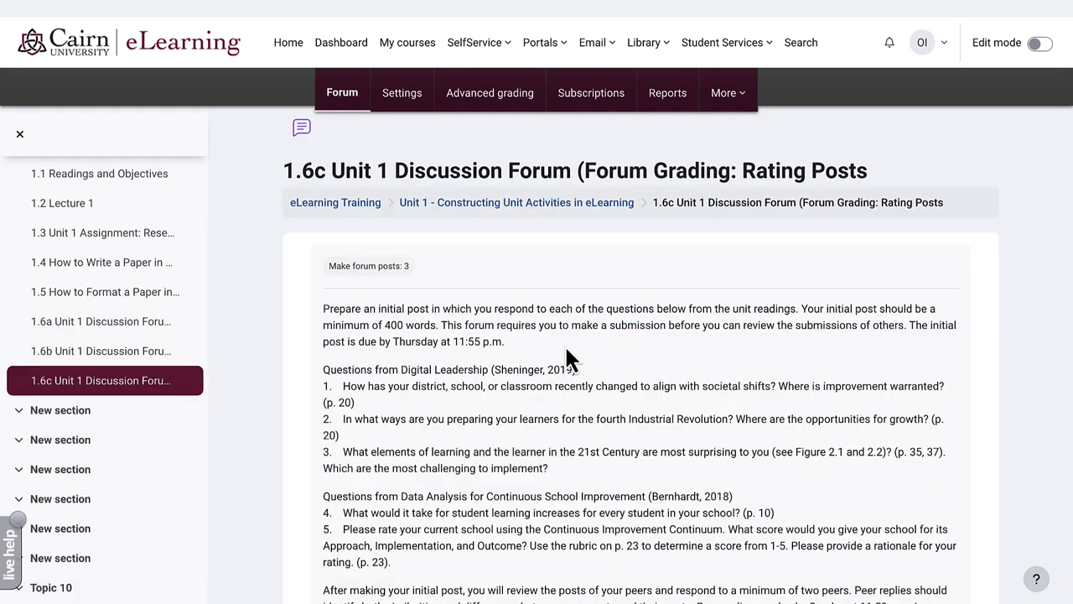
scroll(565, 350, "down", 3)
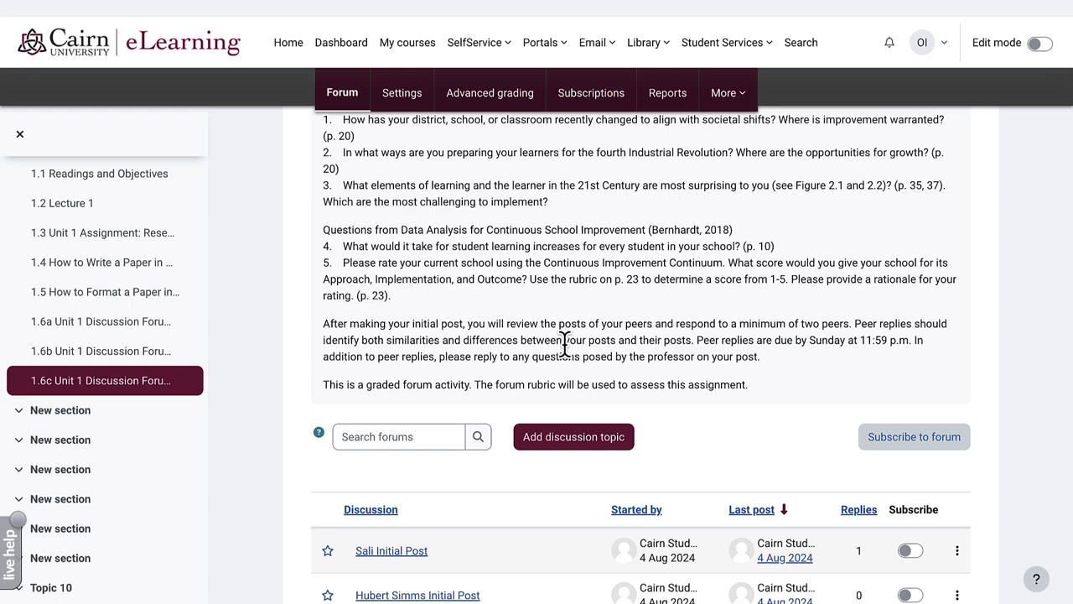
scroll(491, 259, "up", 3)
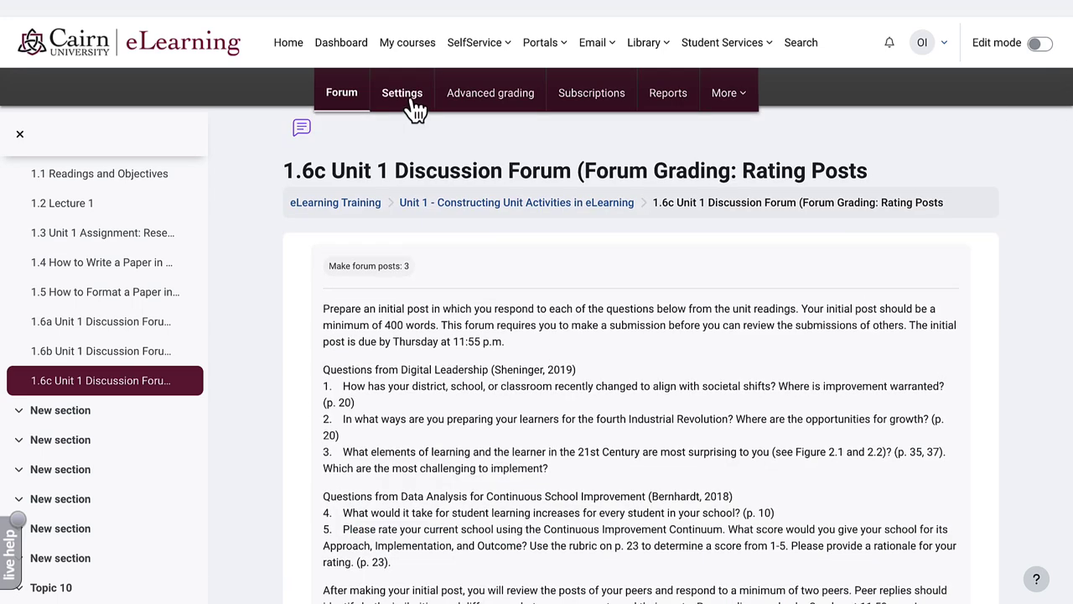
left_click(415, 107)
scroll(752, 406, "down", 2)
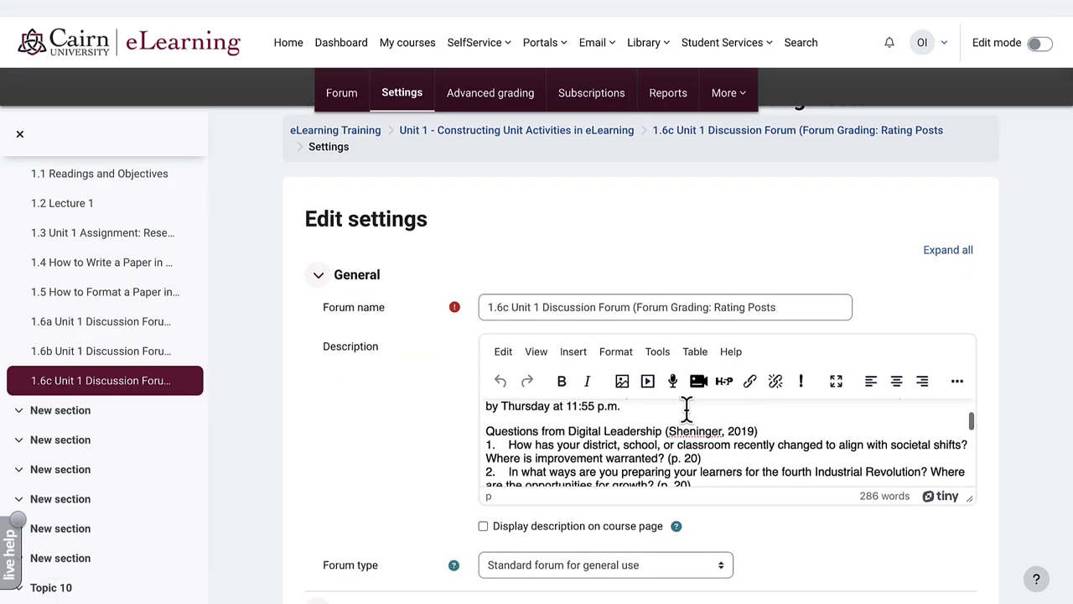
Expand Whole forum grading and Ratings, keeping Sum of ratings with a 100-point maximum.
scroll(426, 444, "down", 5)
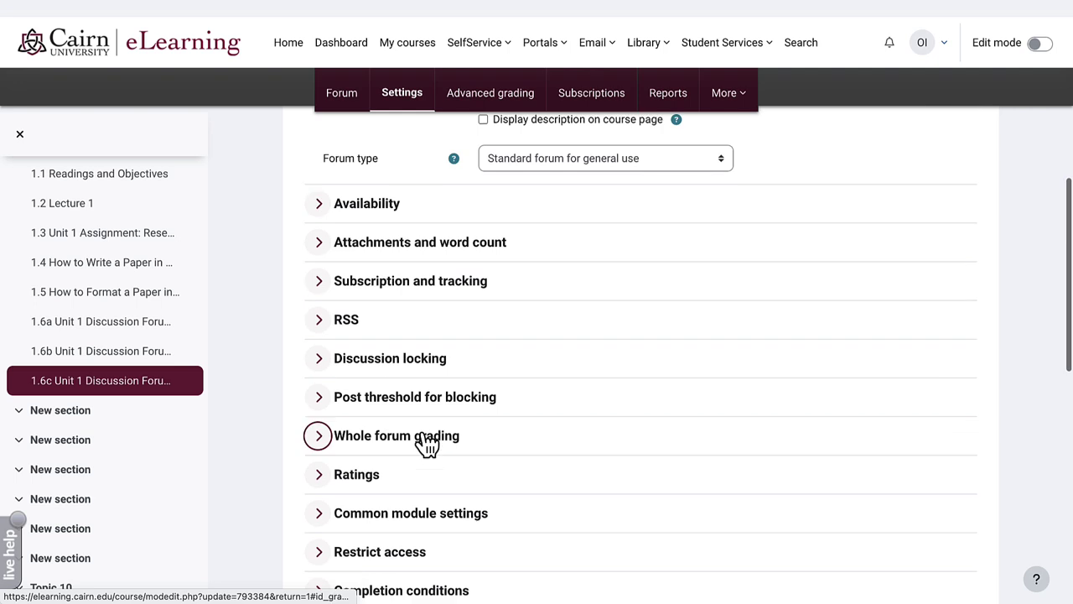
left_click(319, 443)
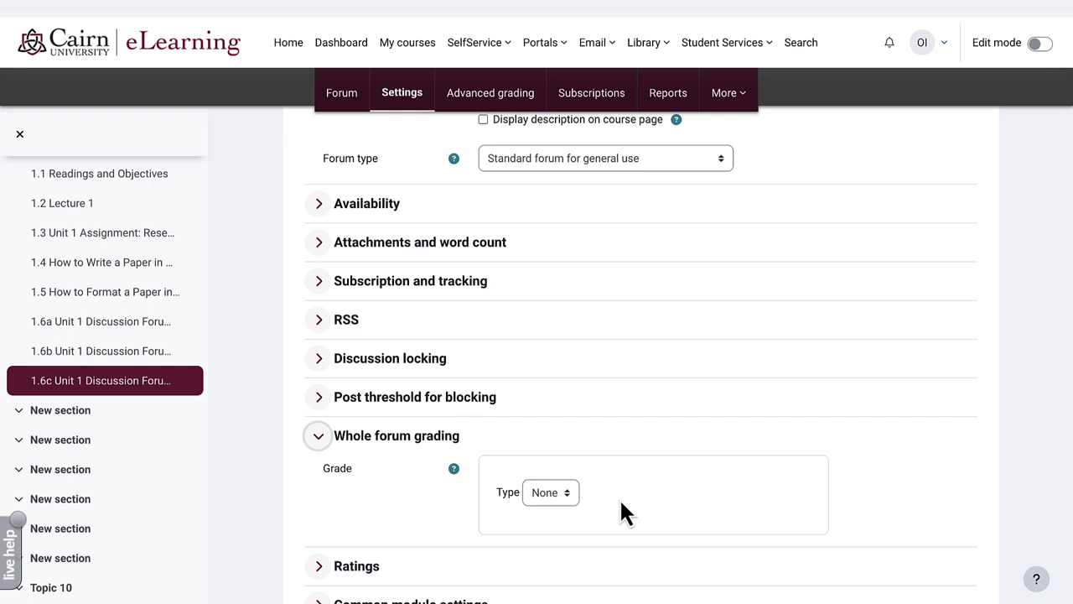
scroll(621, 497, "down", 2)
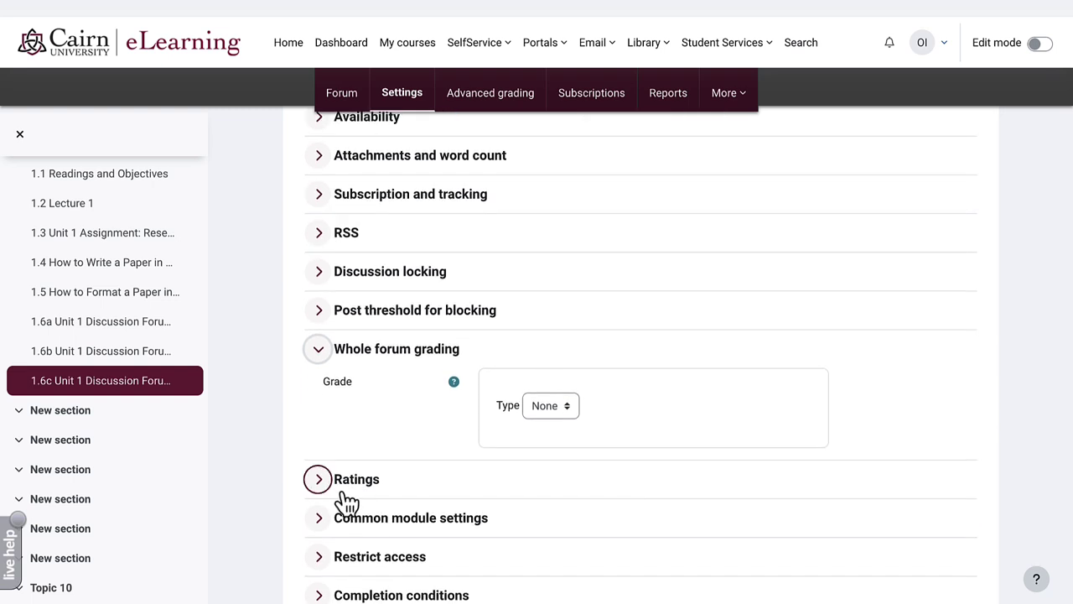
left_click(328, 483)
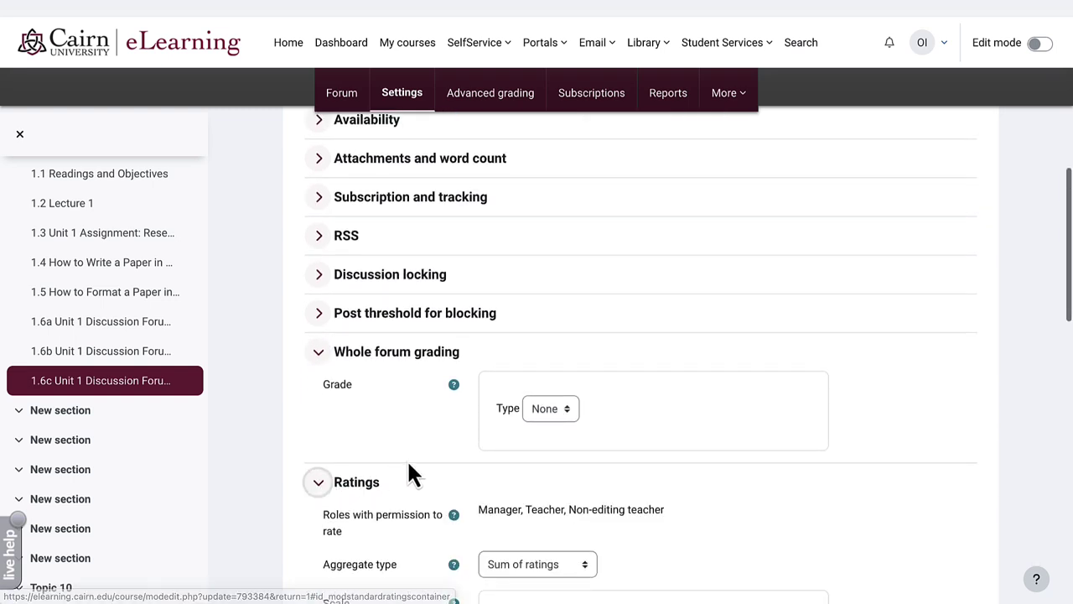
scroll(408, 475, "down", 2)
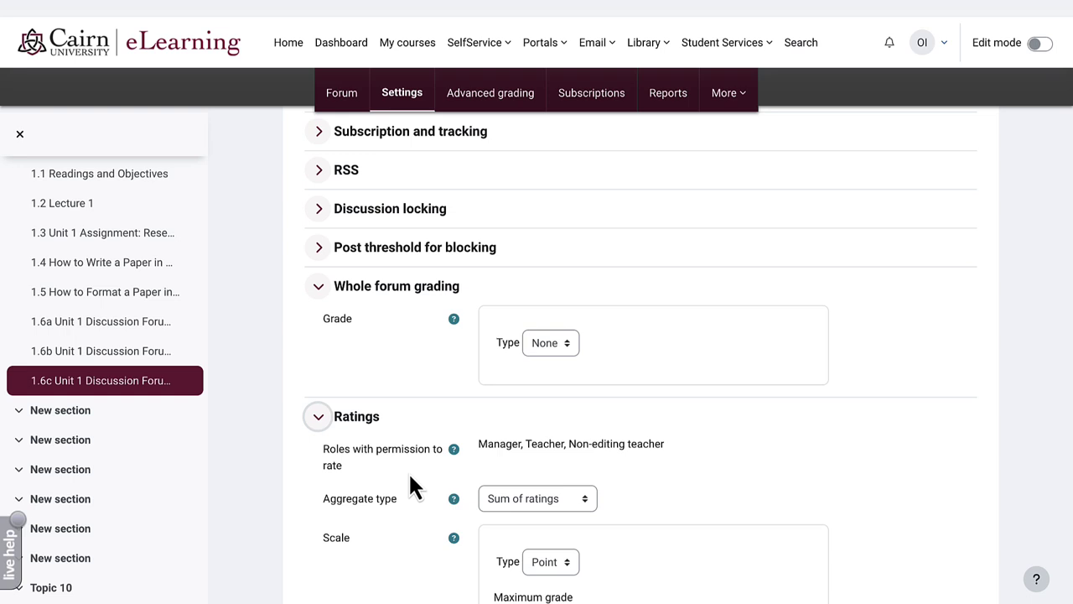
left_click(549, 503)
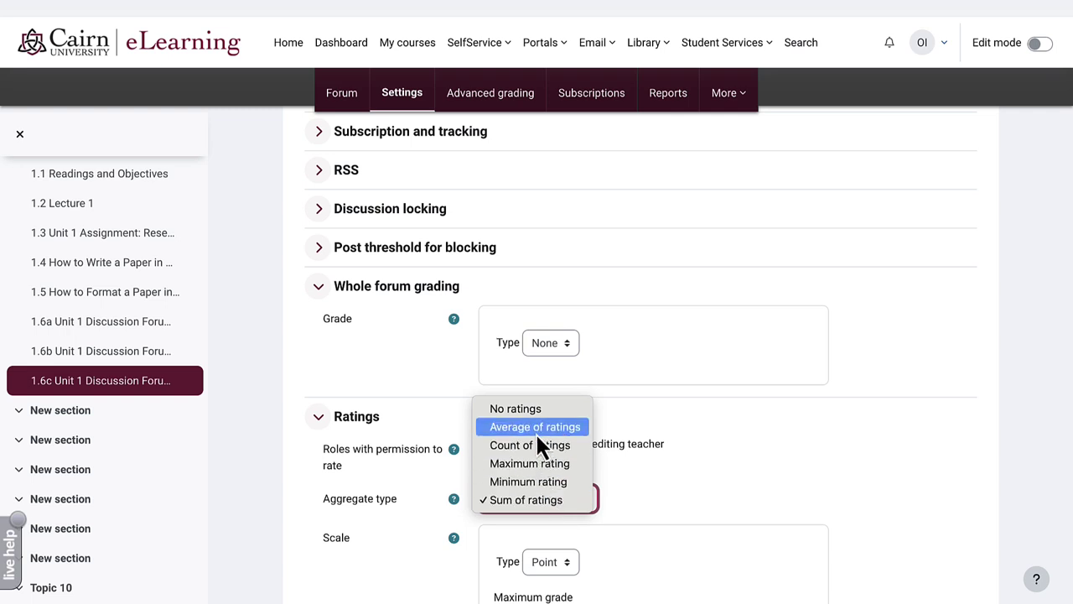
left_click(557, 503)
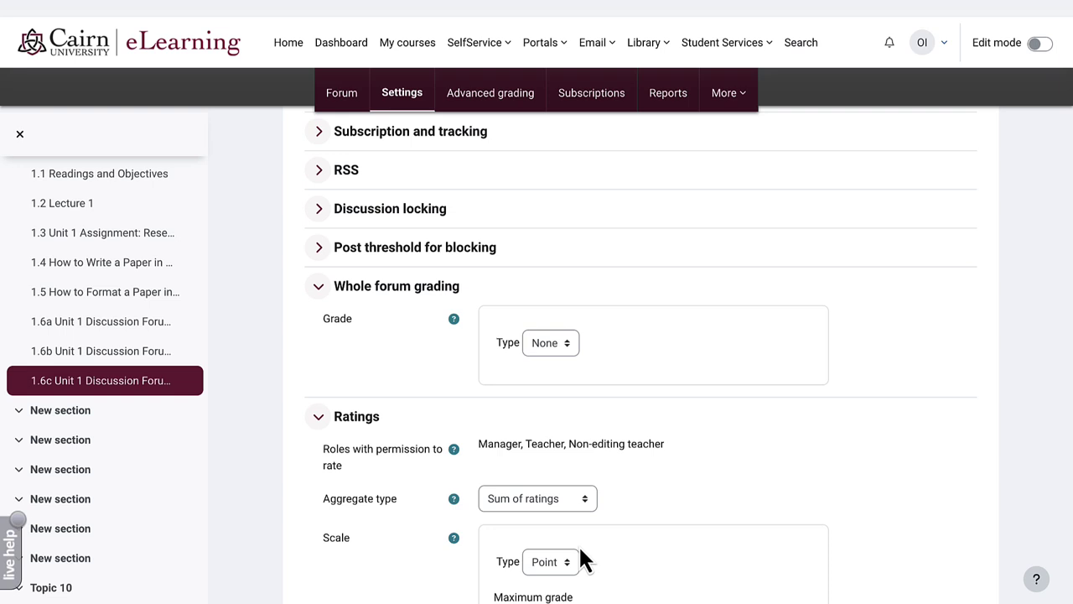
scroll(584, 560, "down", 3)
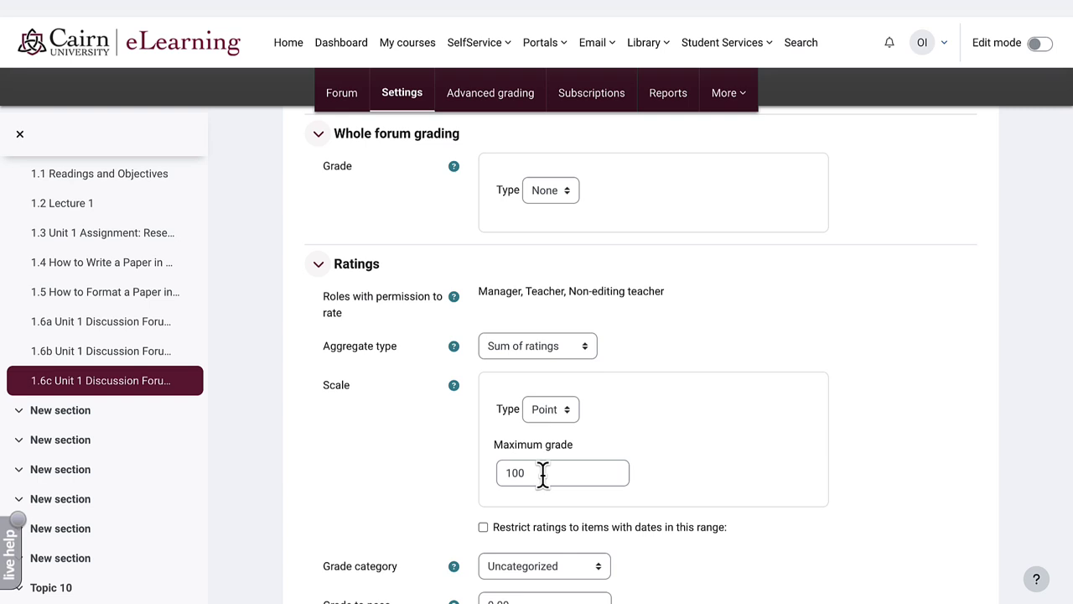
scroll(543, 475, "down", 4)
Save the forum settings and open the 1.6c discussion that has one reply.
left_click(662, 591)
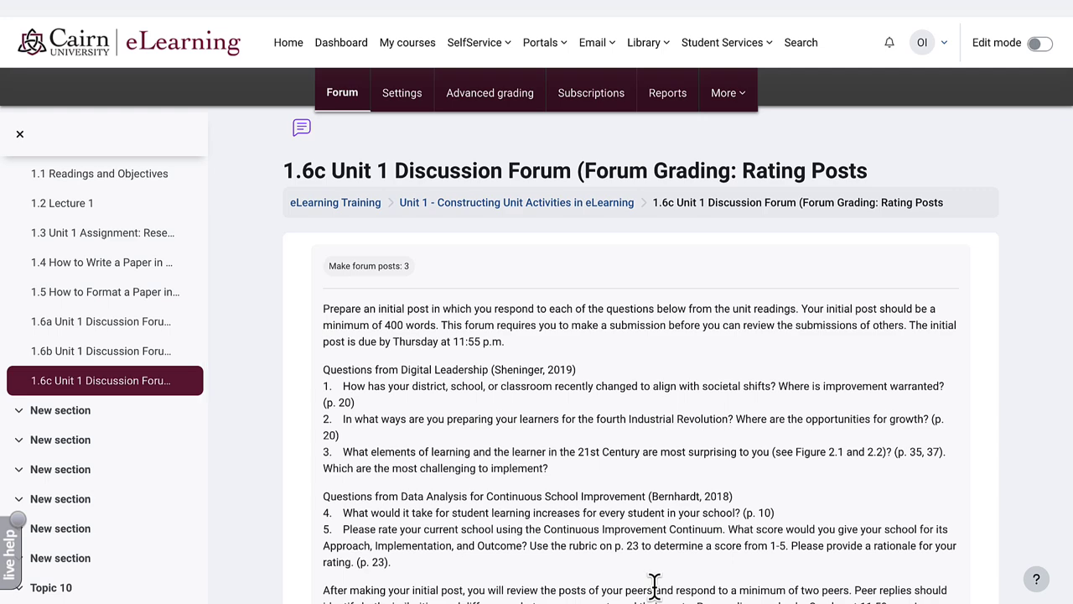
scroll(653, 584, "down", 6)
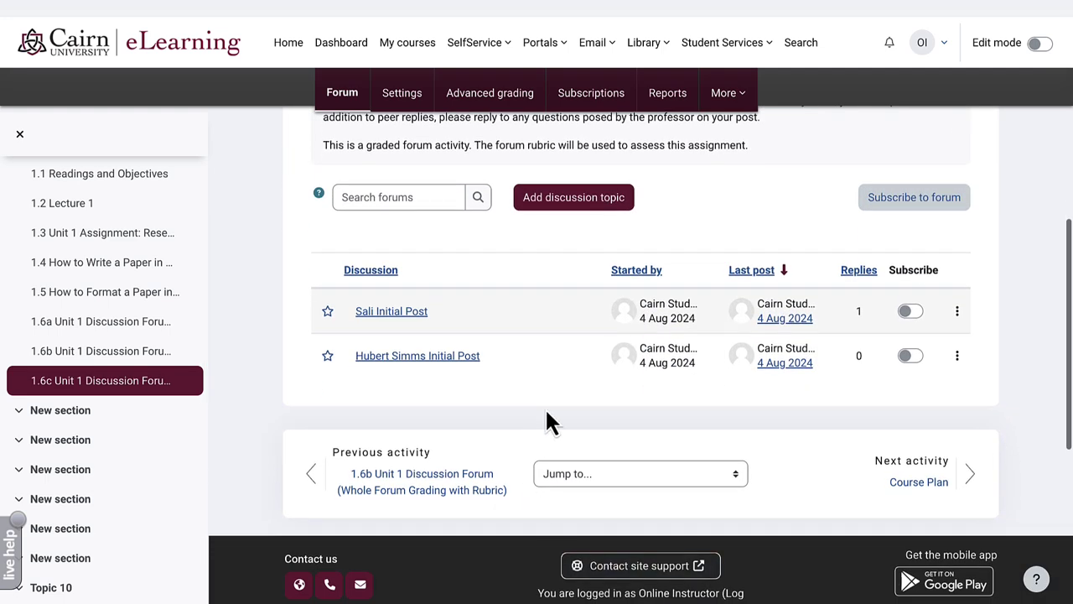
left_click(408, 314)
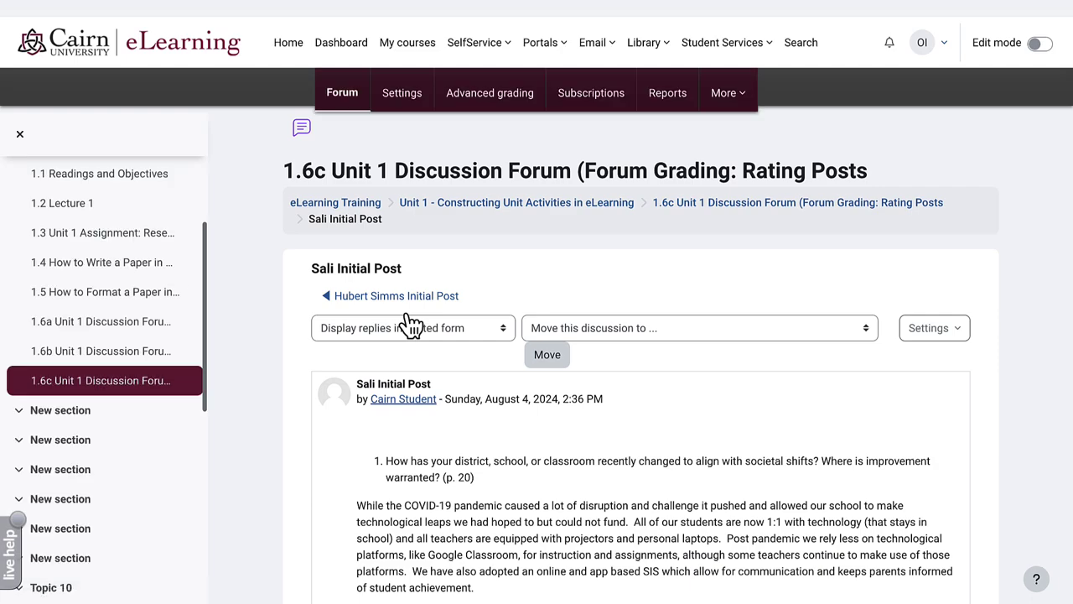
Rate the discussion's initial post 65.
scroll(409, 325, "down", 1)
scroll(411, 323, "down", 7)
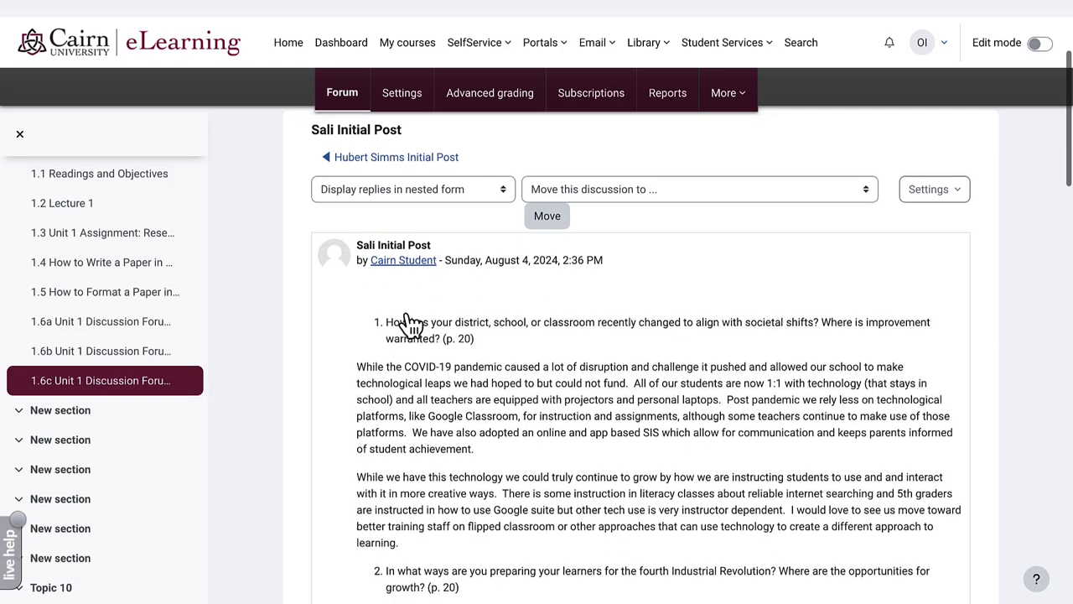
scroll(411, 323, "down", 7)
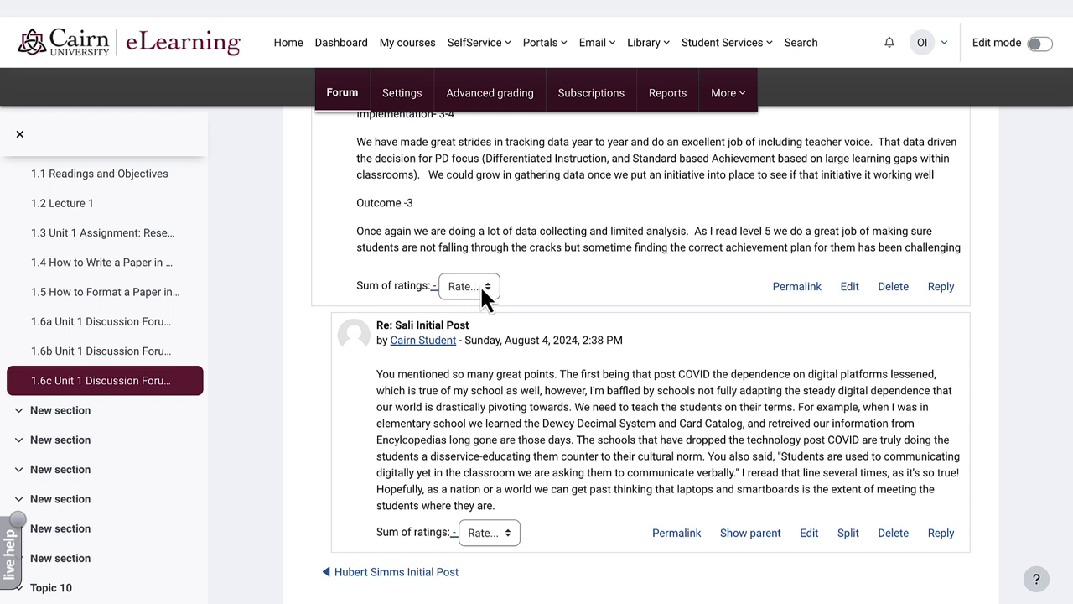
left_click(481, 289)
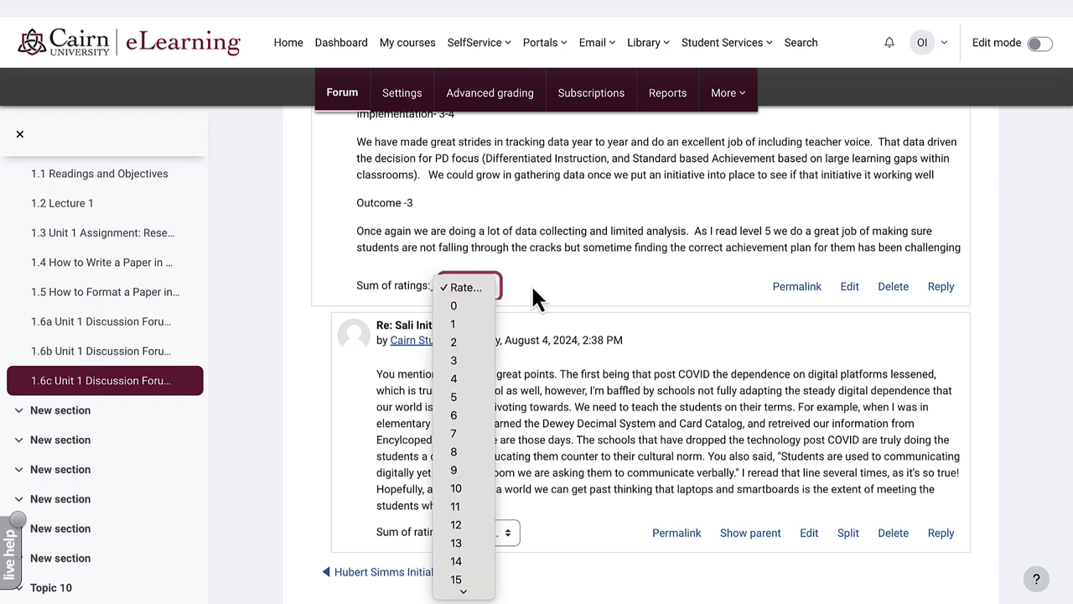
left_click(563, 286)
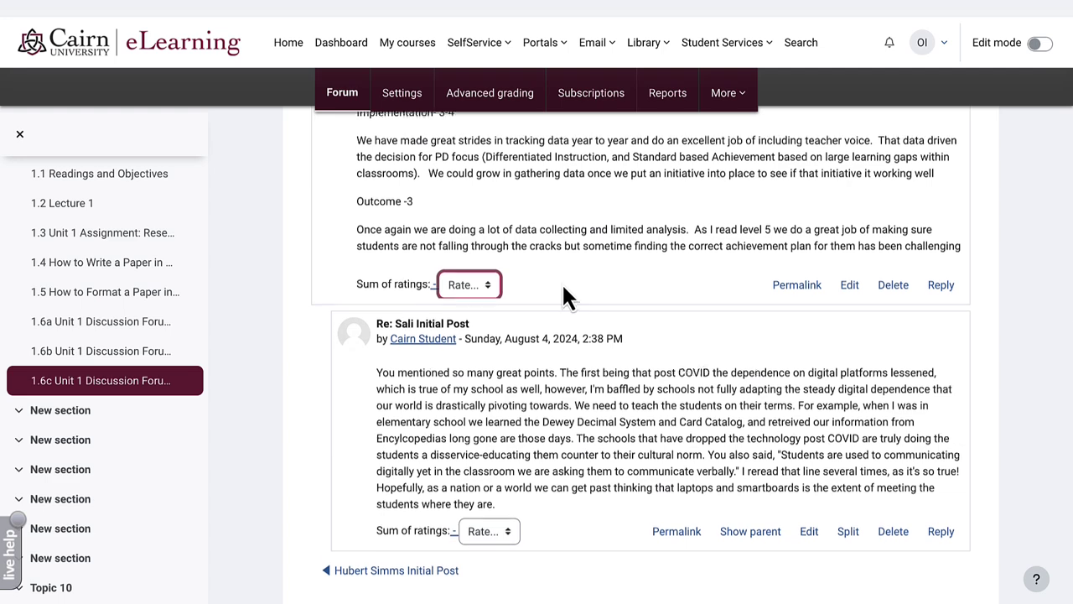
scroll(561, 282, "down", 1)
left_click(481, 264)
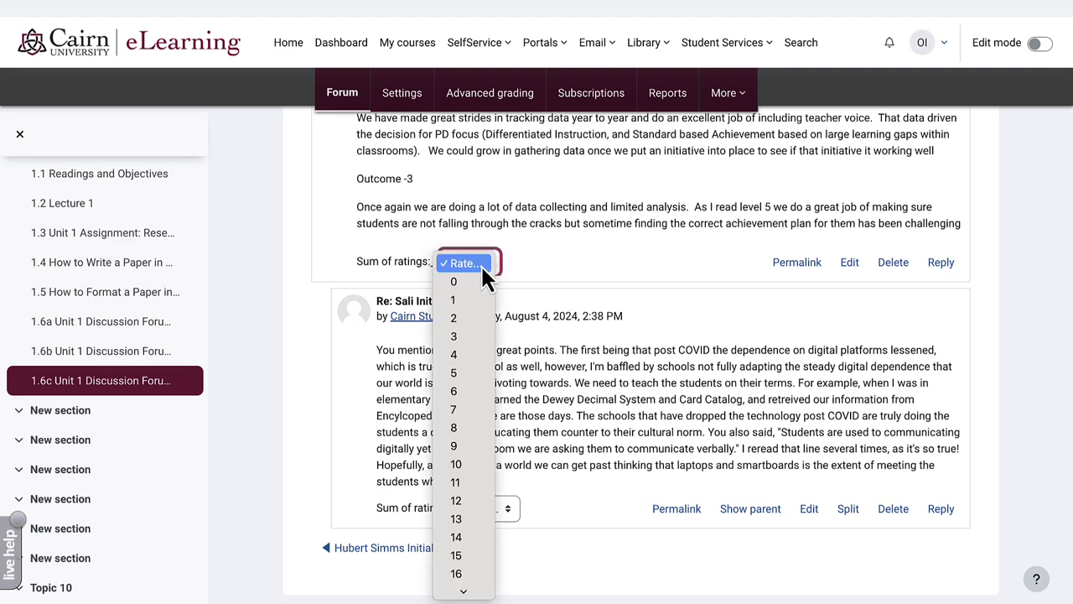
scroll(485, 407, "down", 3)
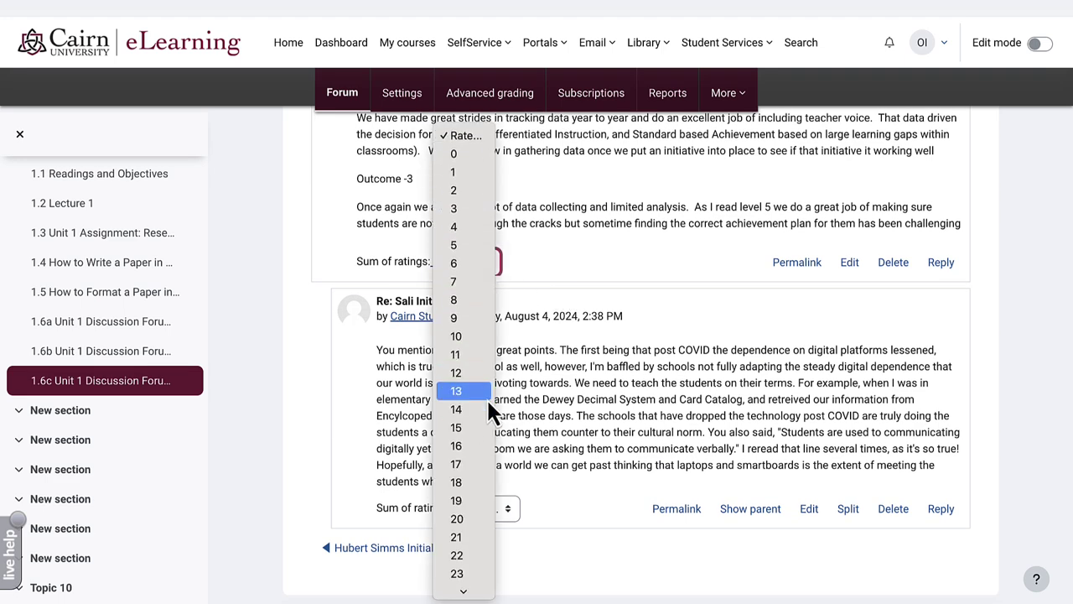
scroll(488, 405, "down", 6)
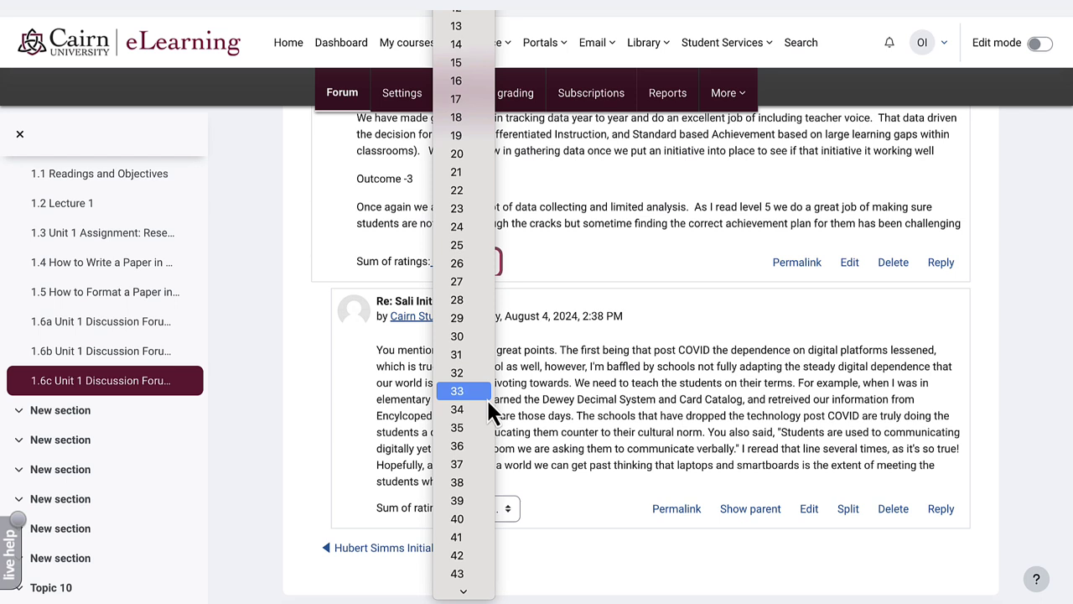
scroll(486, 397, "down", 5)
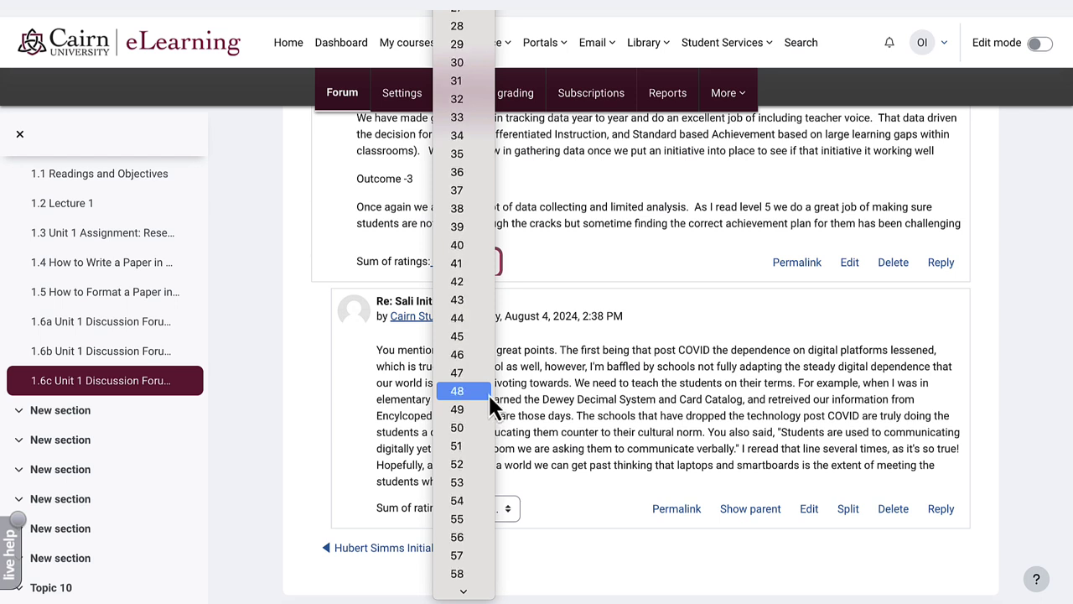
scroll(488, 392, "down", 7)
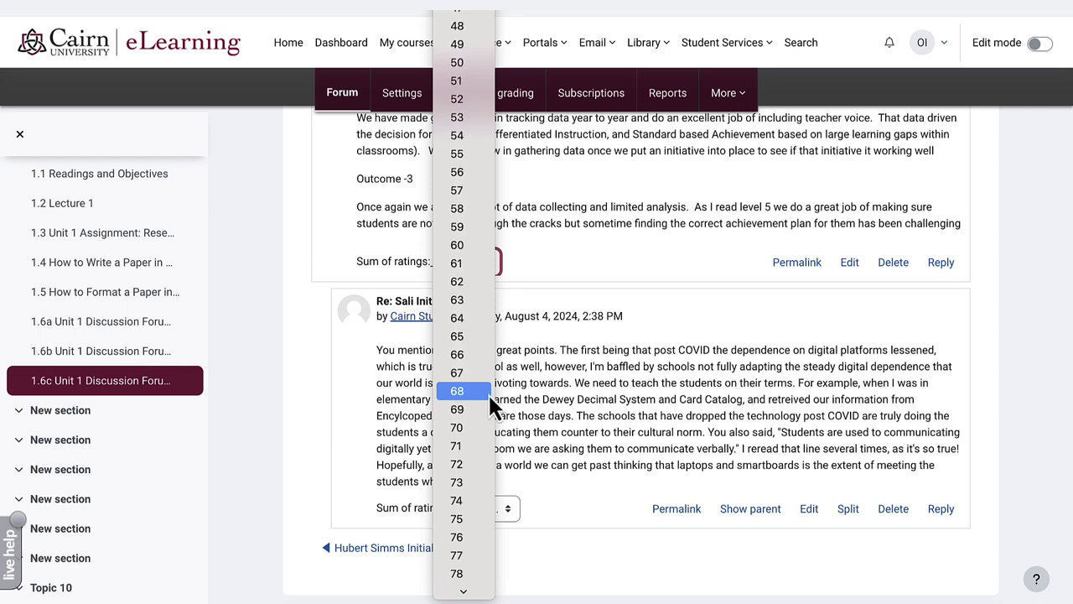
left_click(468, 340)
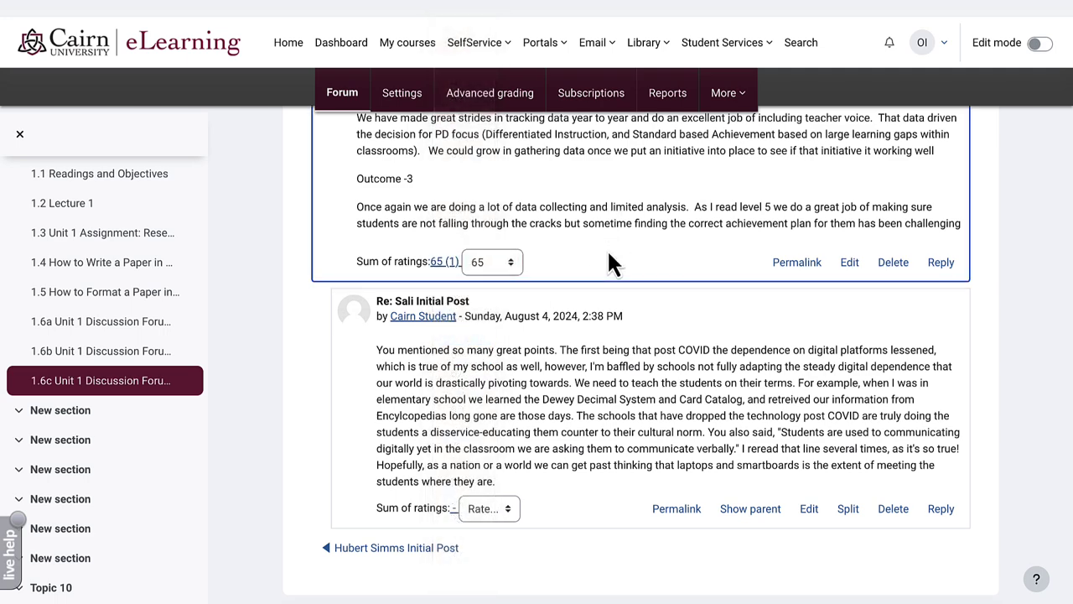
Rate the discussion's reply 4.
scroll(492, 388, "down", 2)
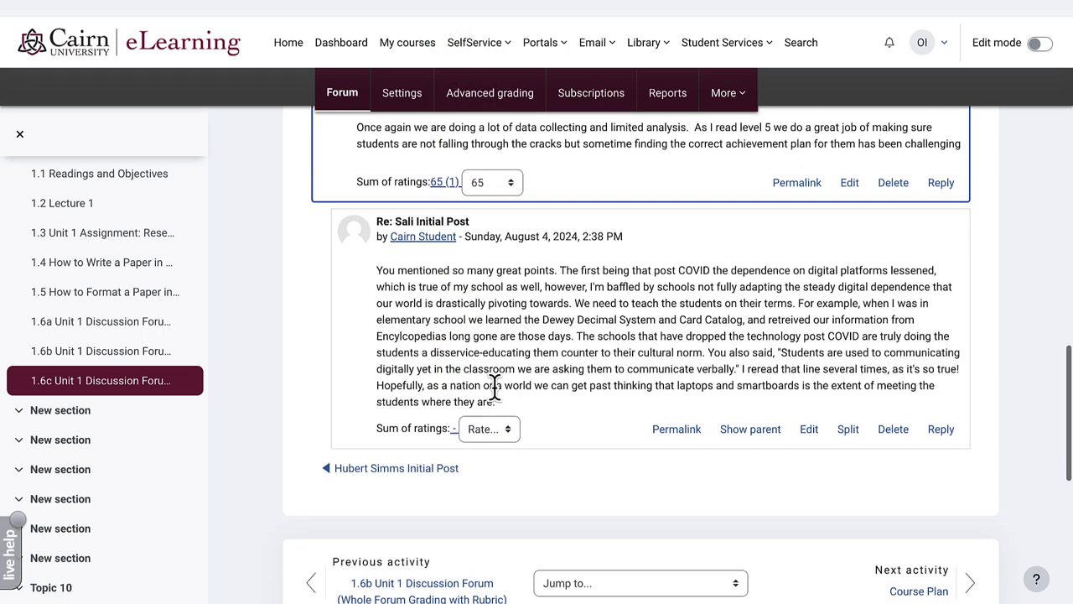
left_click(495, 429)
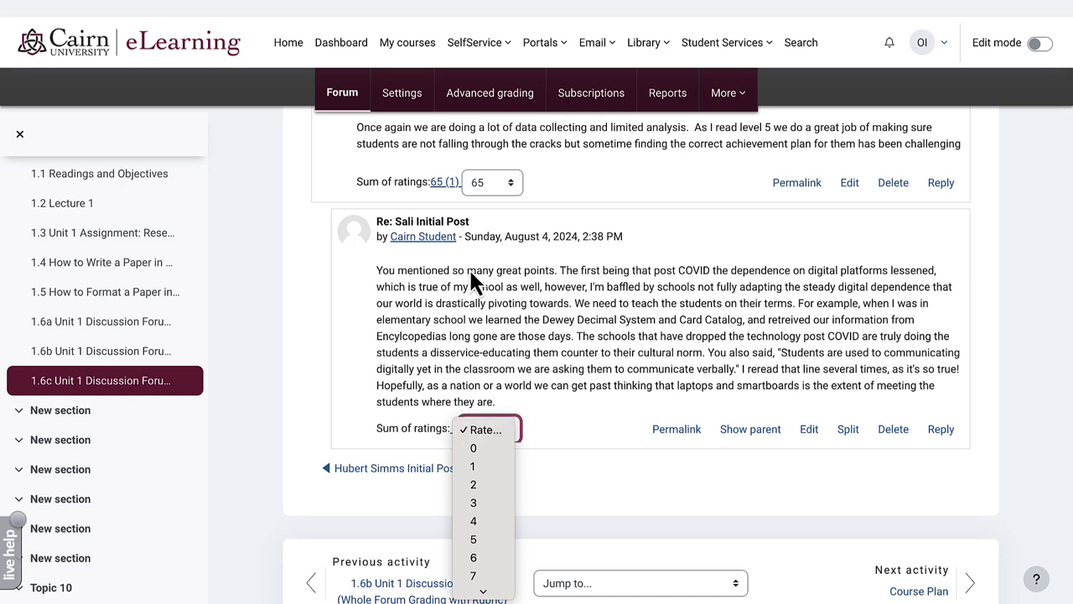
left_click(468, 522)
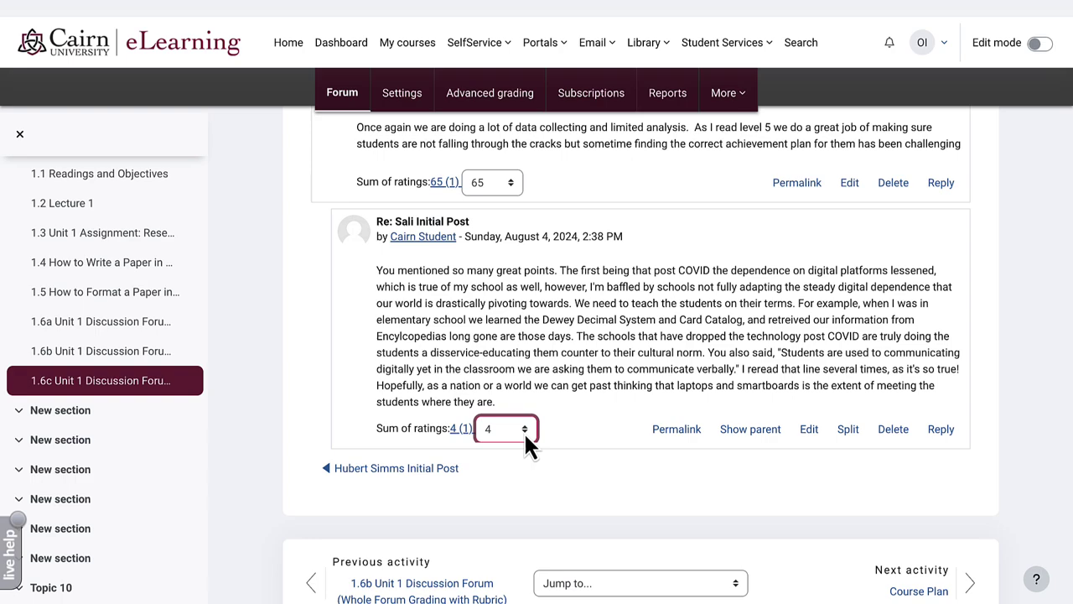
left_click(591, 415)
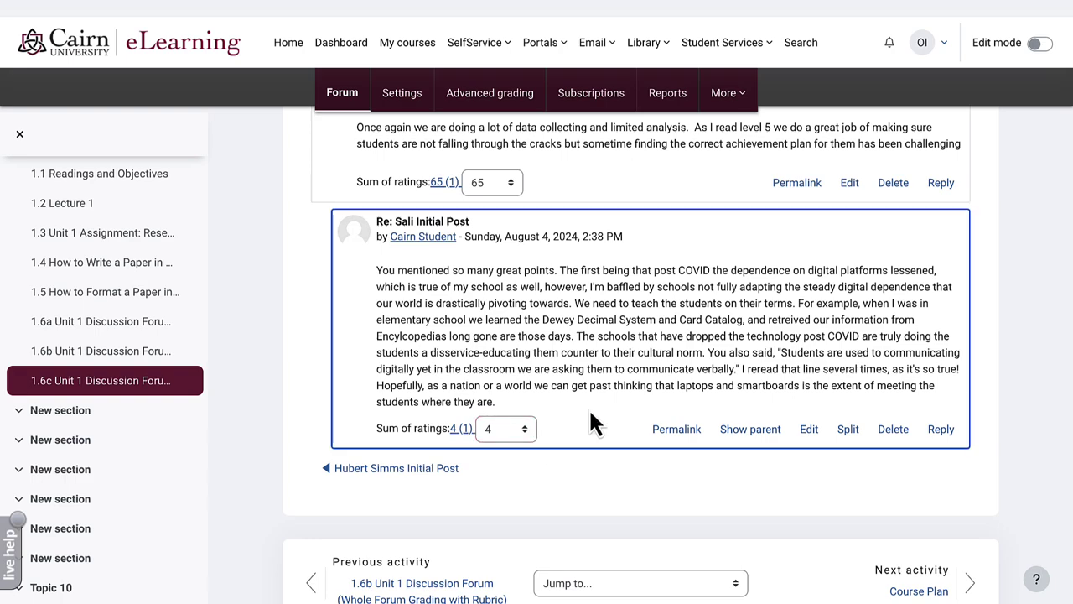
scroll(591, 419, "up", 10)
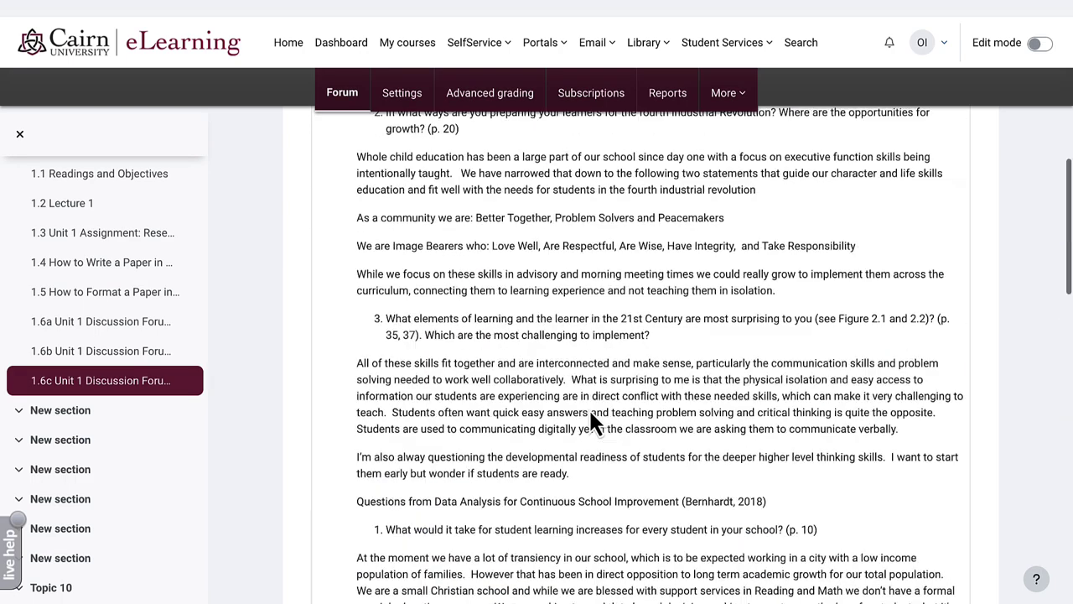
scroll(588, 408, "up", 5)
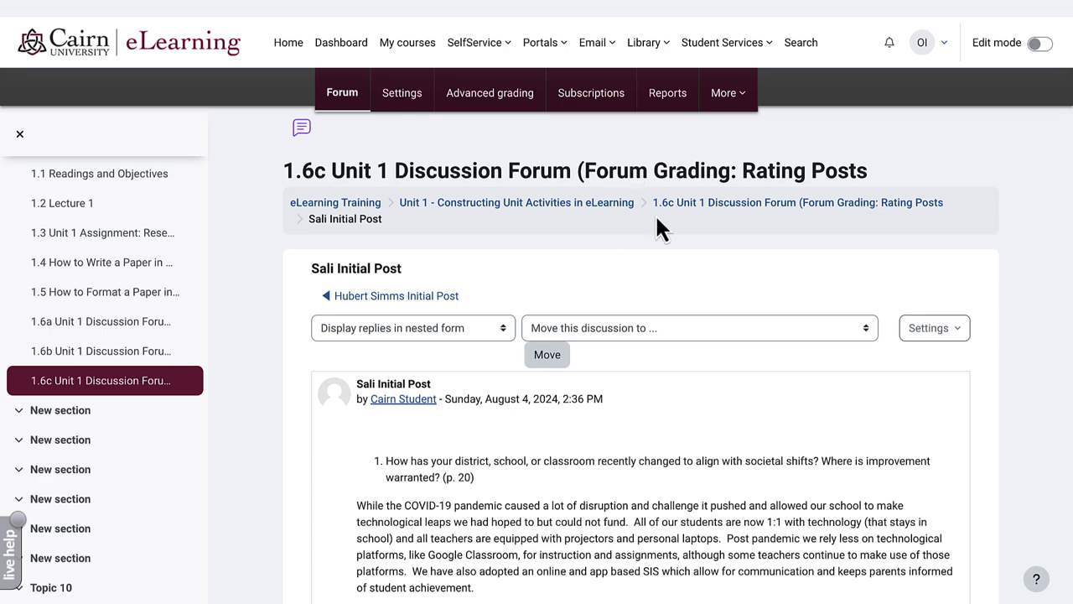
scroll(587, 453, "down", 20)
scroll(587, 453, "up", 5)
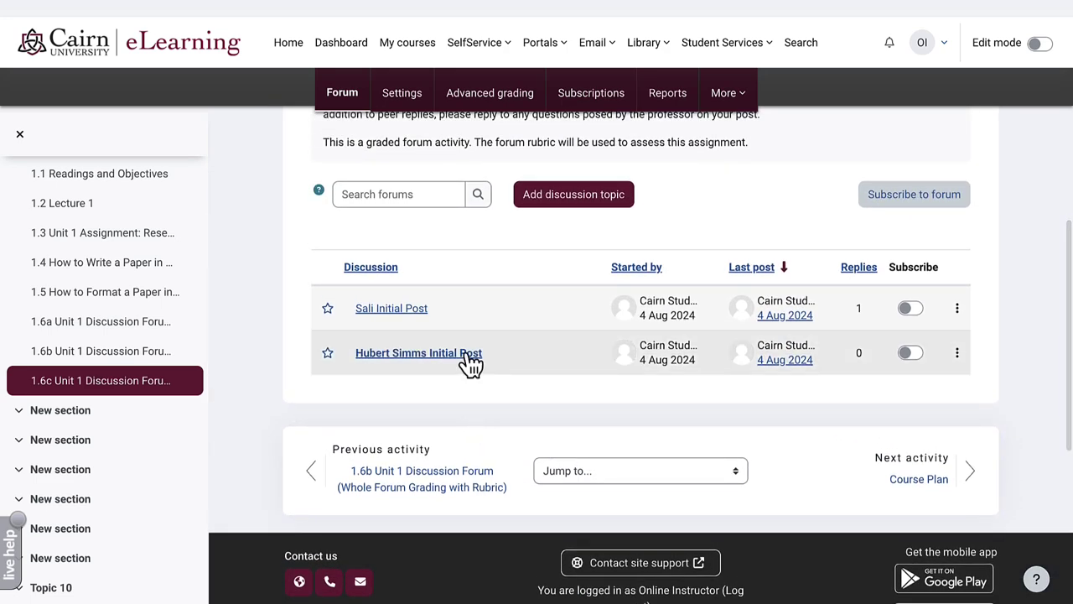
Rate the second 1.6c discussion's initial post 10, making its sum of ratings 10 (1).
left_click(467, 354)
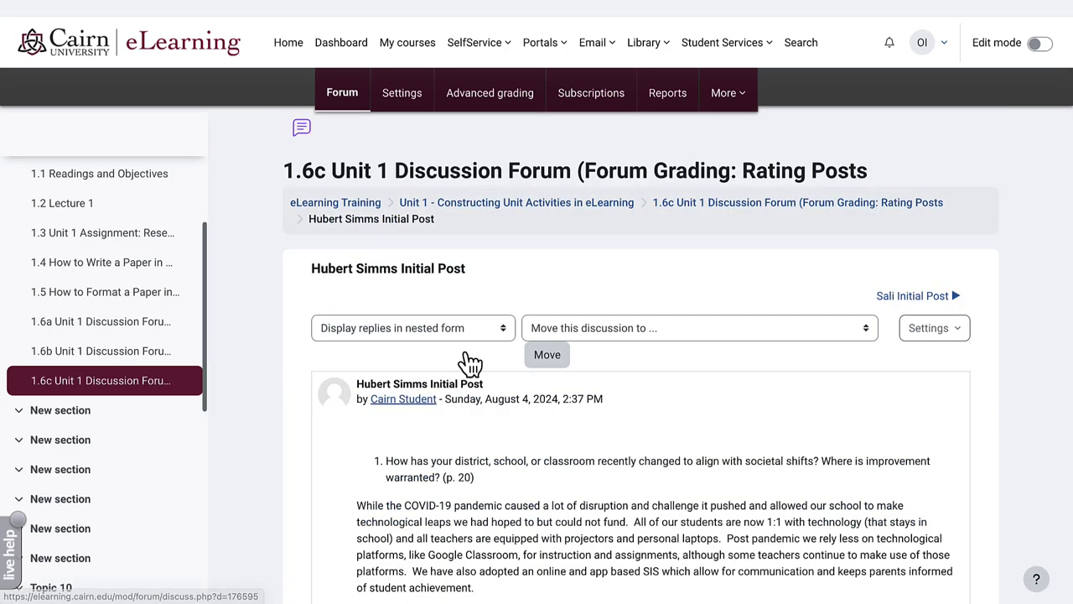
scroll(473, 435, "down", 5)
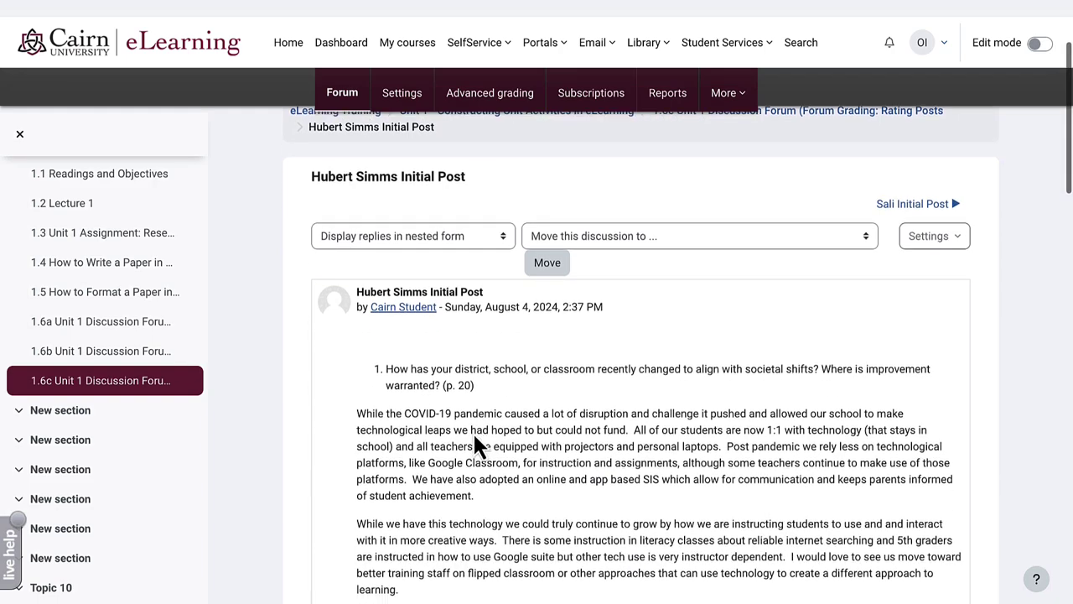
scroll(473, 431, "down", 10)
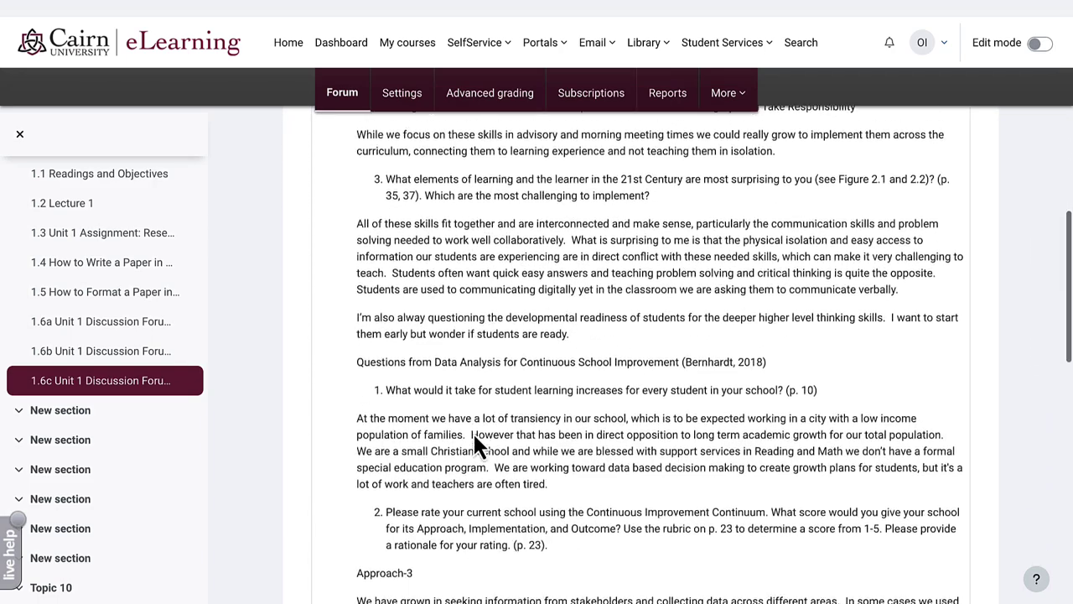
scroll(475, 436, "down", 2)
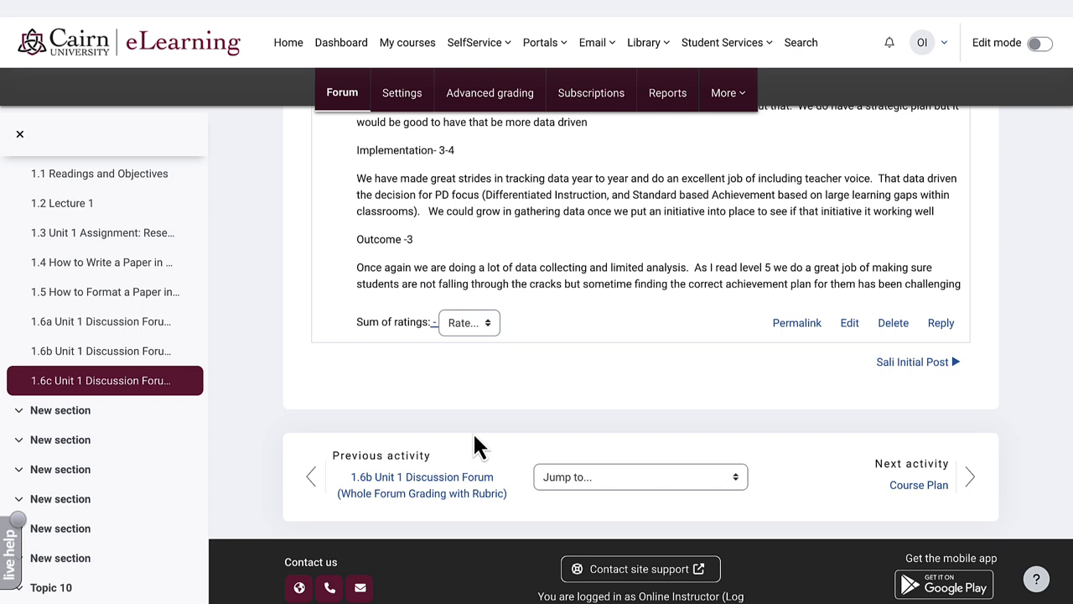
left_click(469, 323)
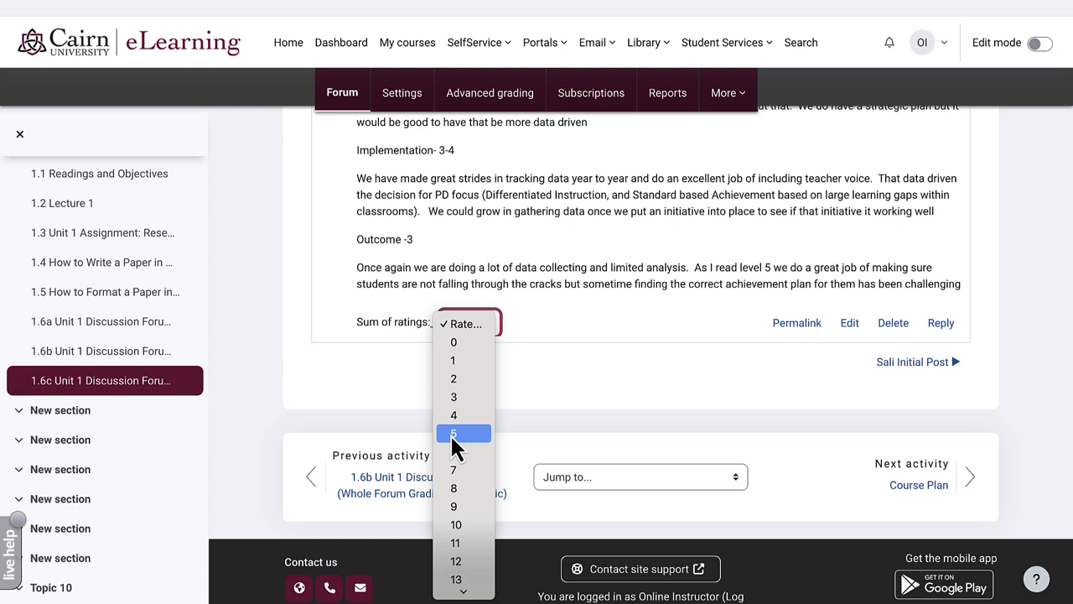
left_click(456, 525)
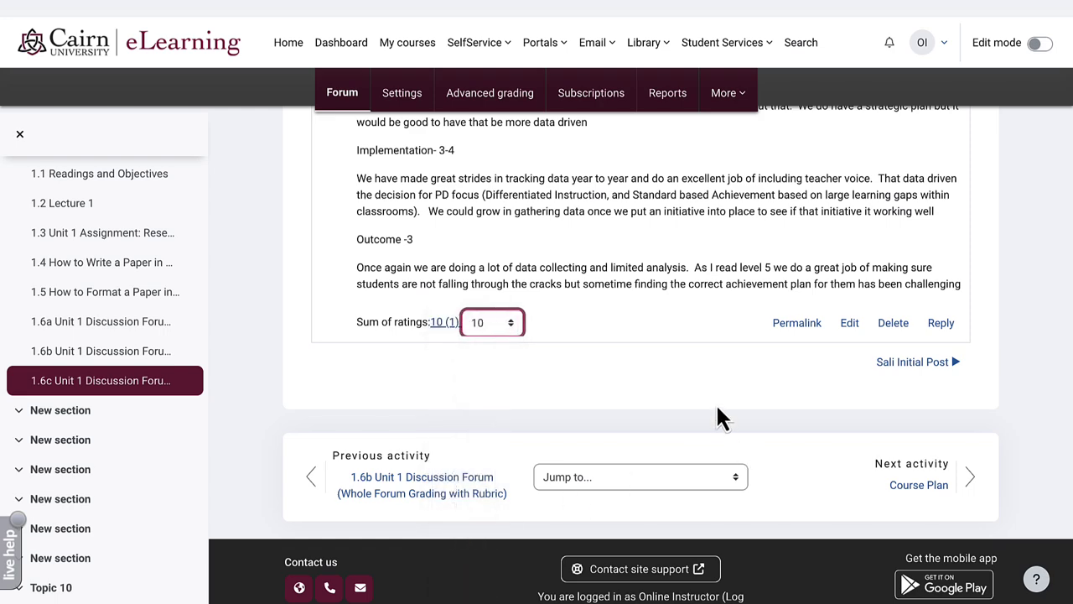
scroll(718, 407, "up", 15)
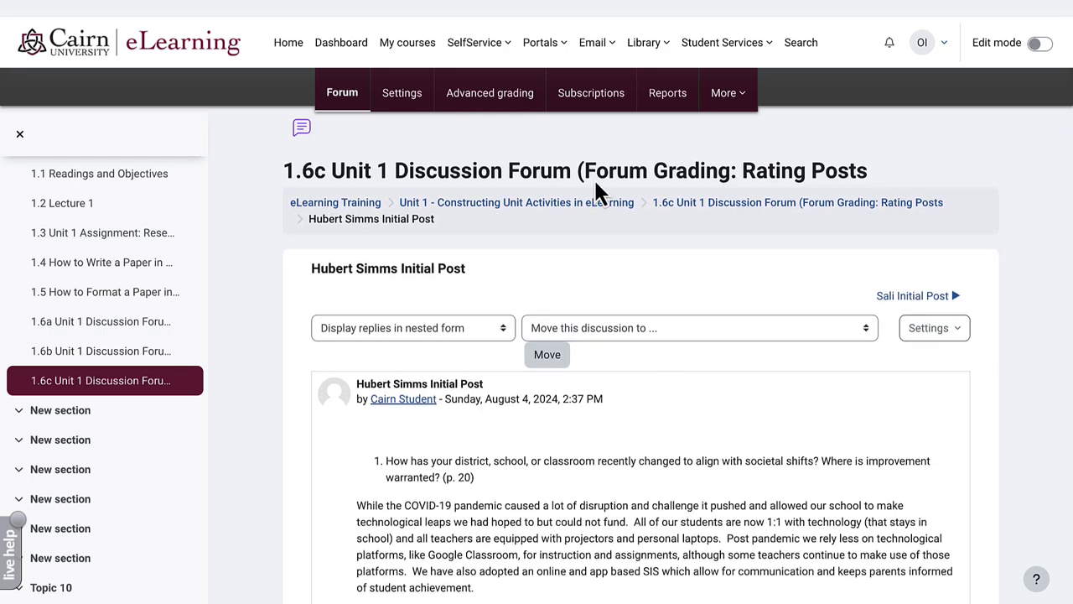
Check the eLearning Training grader report: 1.6c rating 79.00 (C+), course total 84.64 (B).
left_click(340, 205)
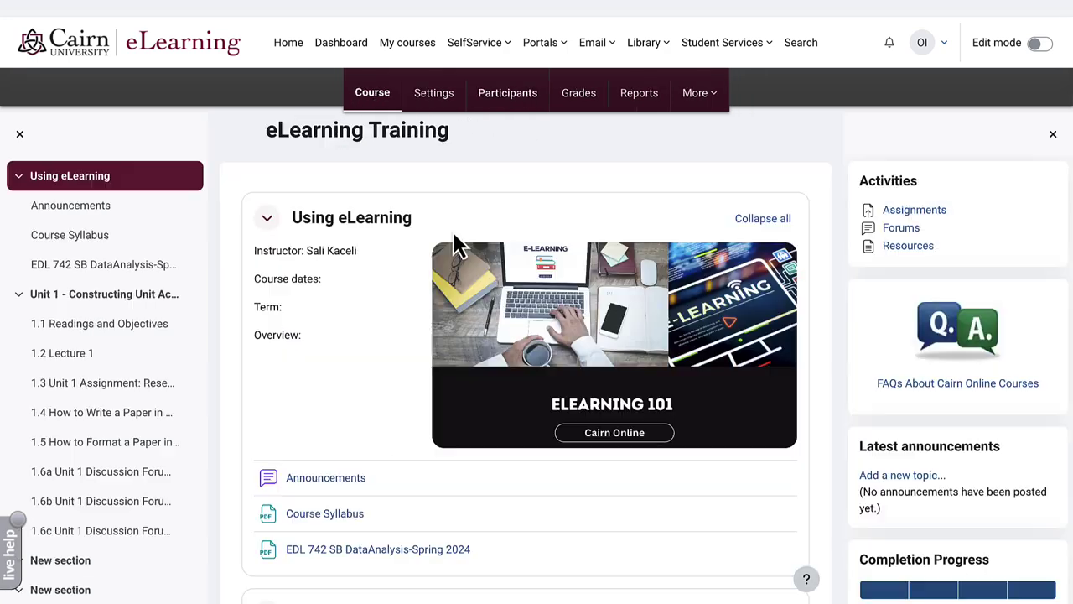
left_click(580, 99)
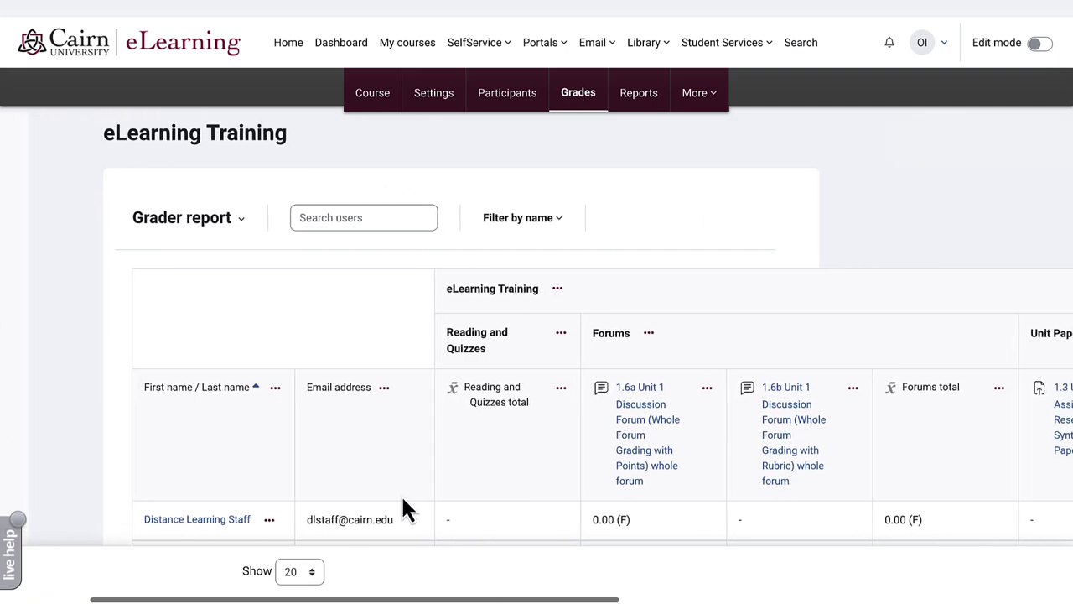
scroll(402, 508, "right", 10)
scroll(586, 377, "down", 2)
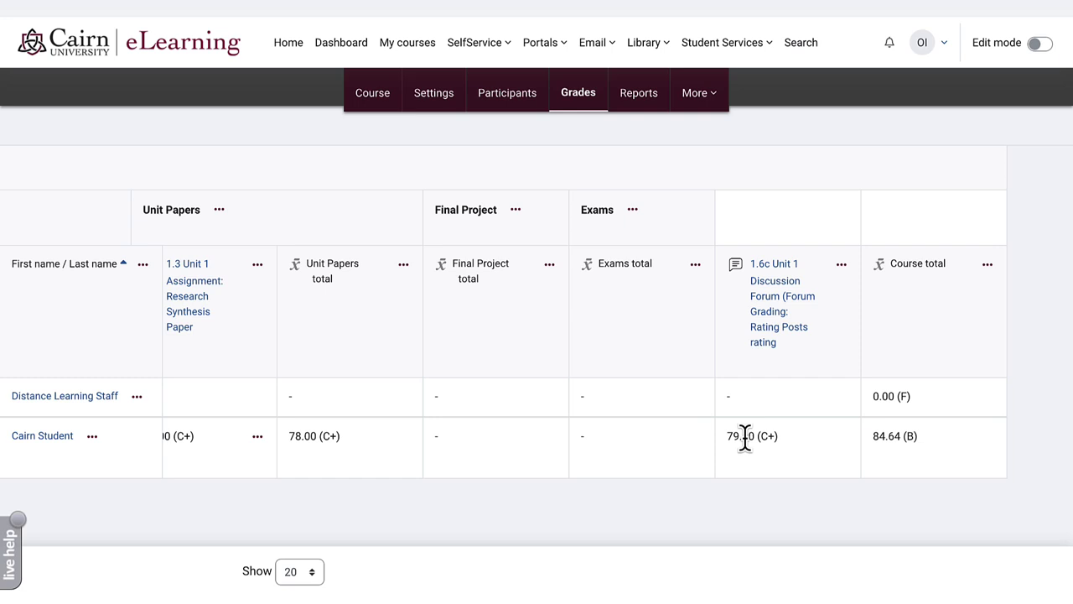
left_click(377, 105)
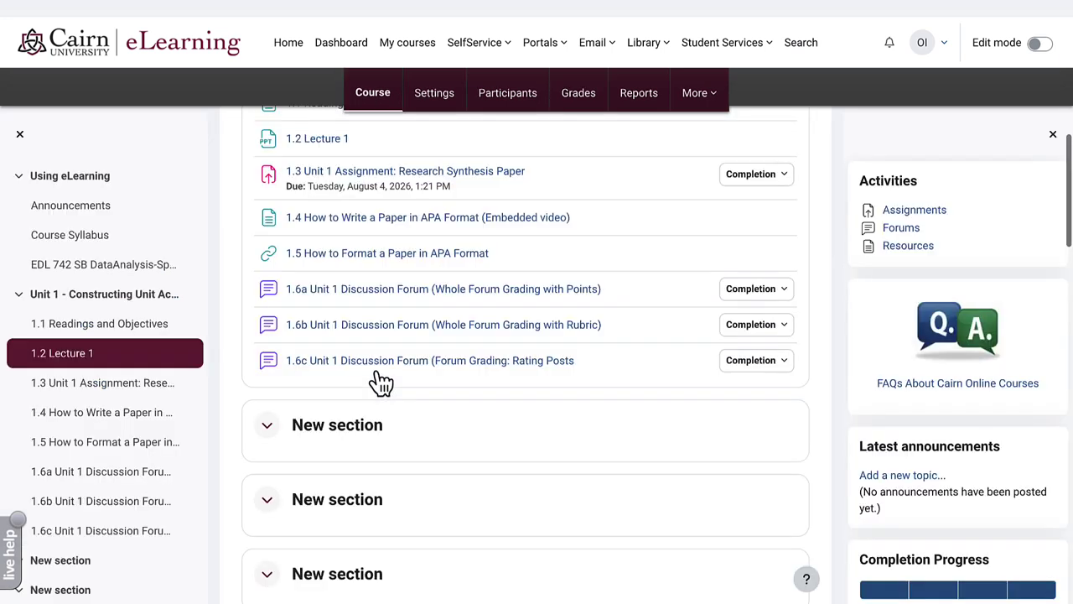